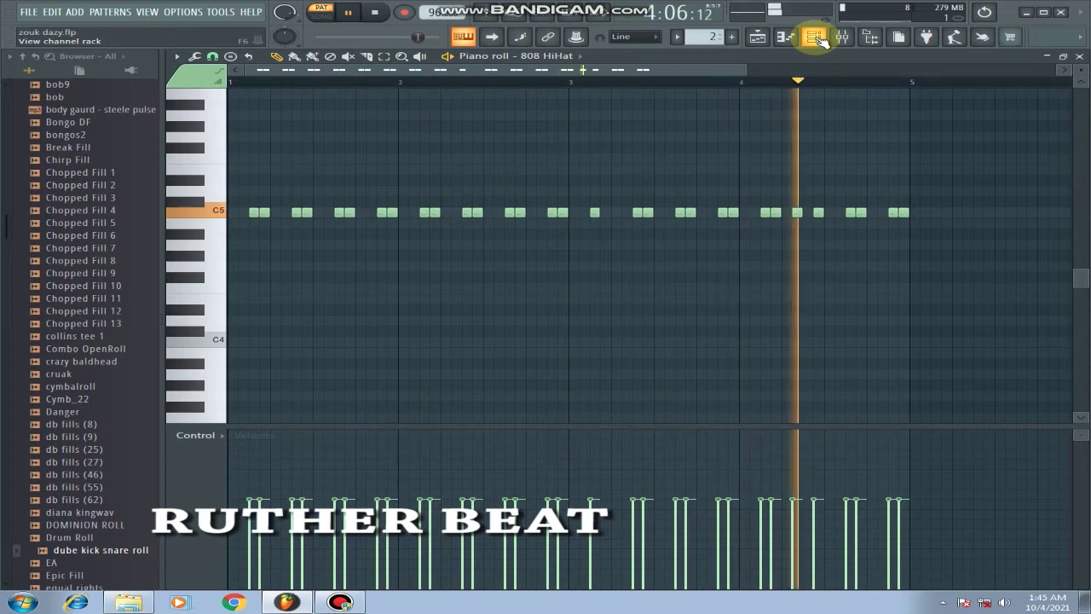
- Switch to pattern 3 and view the FL Keys channel's chords in the piano roll
left_click(817, 38)
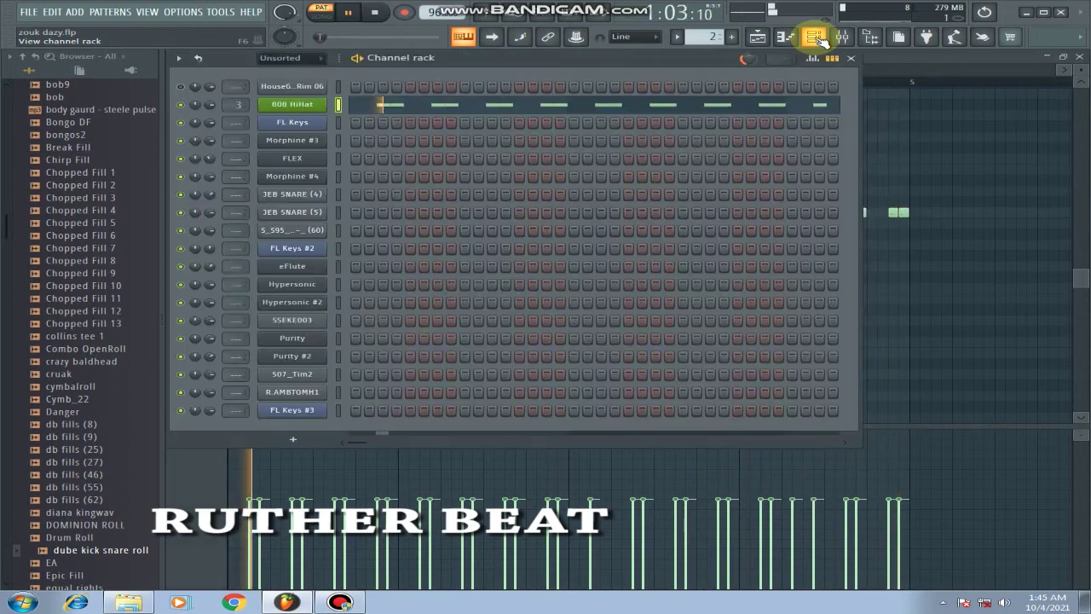
scroll(707, 38, "up", 1)
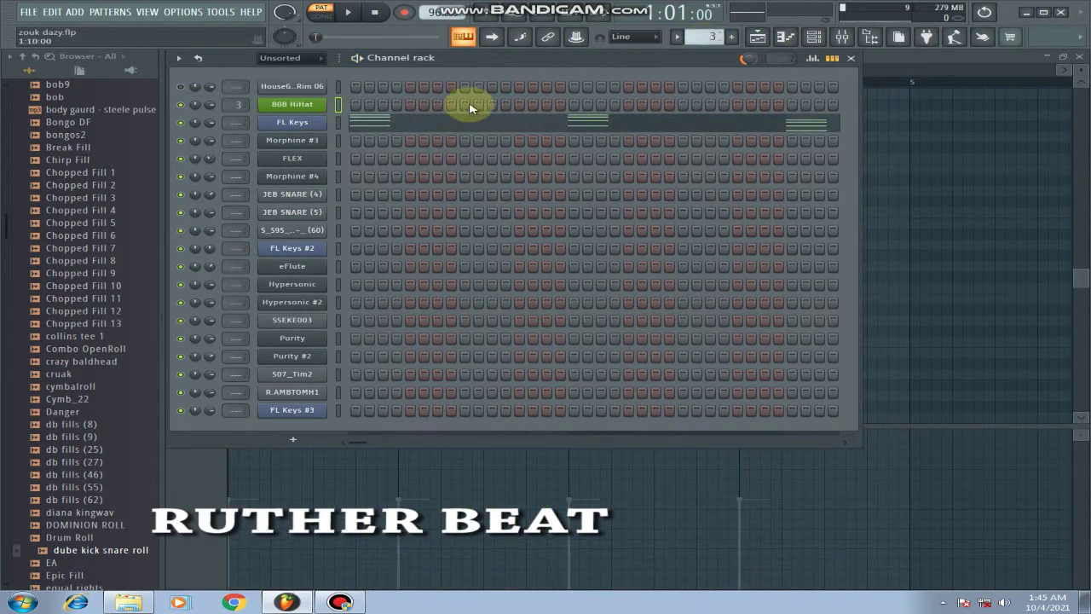
left_click(358, 126)
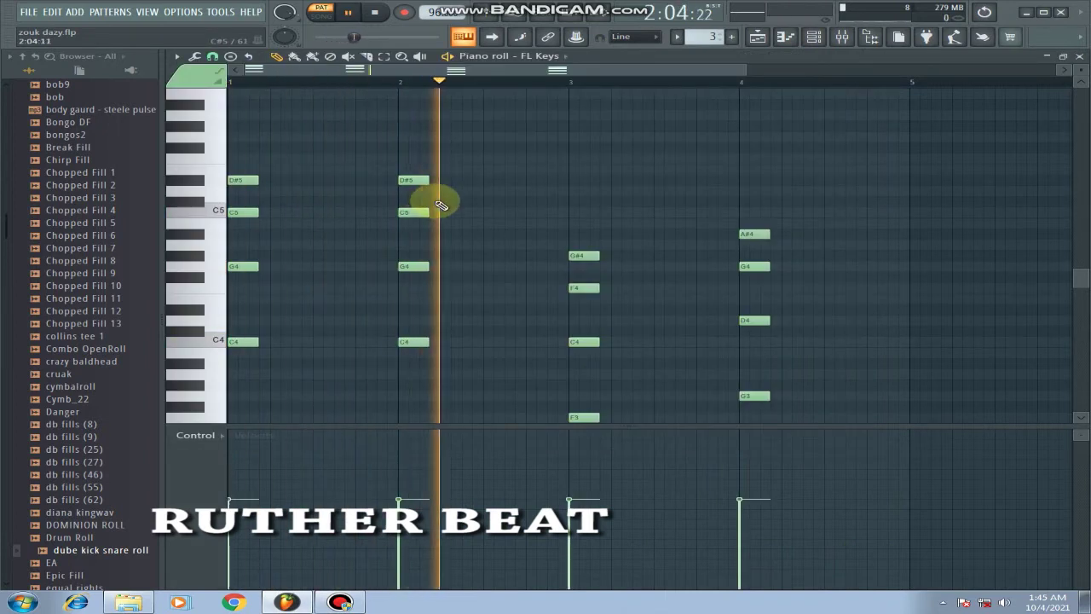
scroll(517, 293, "down", 2)
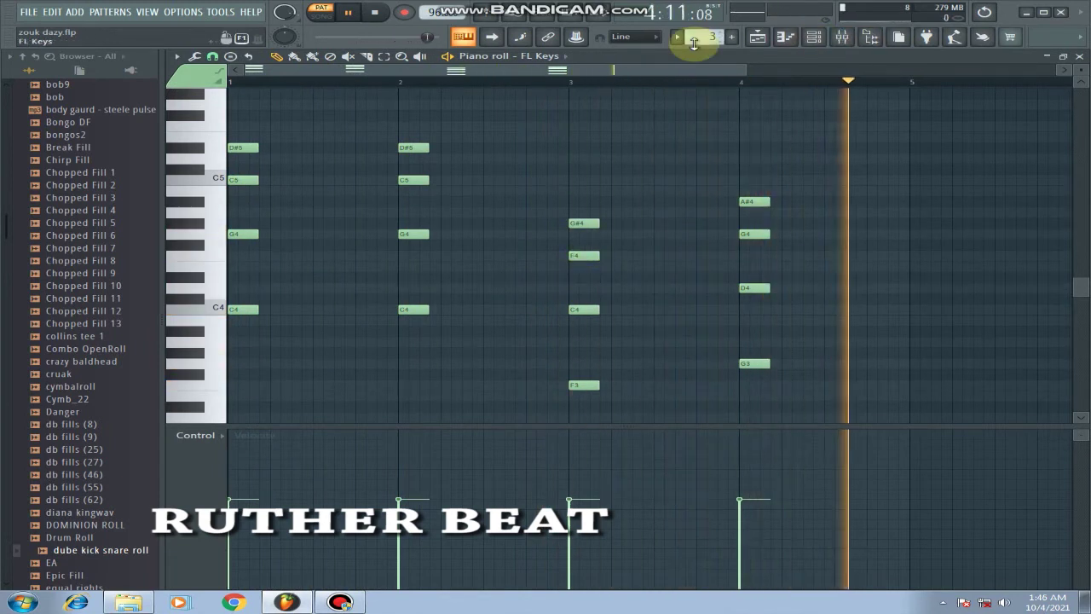
- Switch to pattern 4, check the FLEX channel's instrument settings and view its notes in the piano roll
scroll(694, 39, "up", 1)
left_click(814, 37)
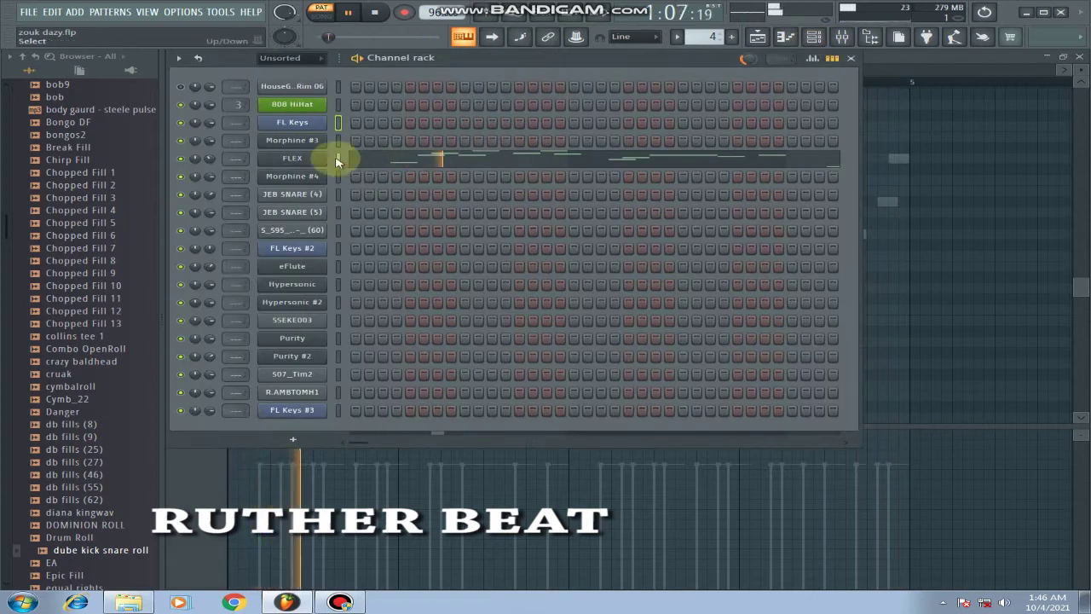
left_click(292, 160)
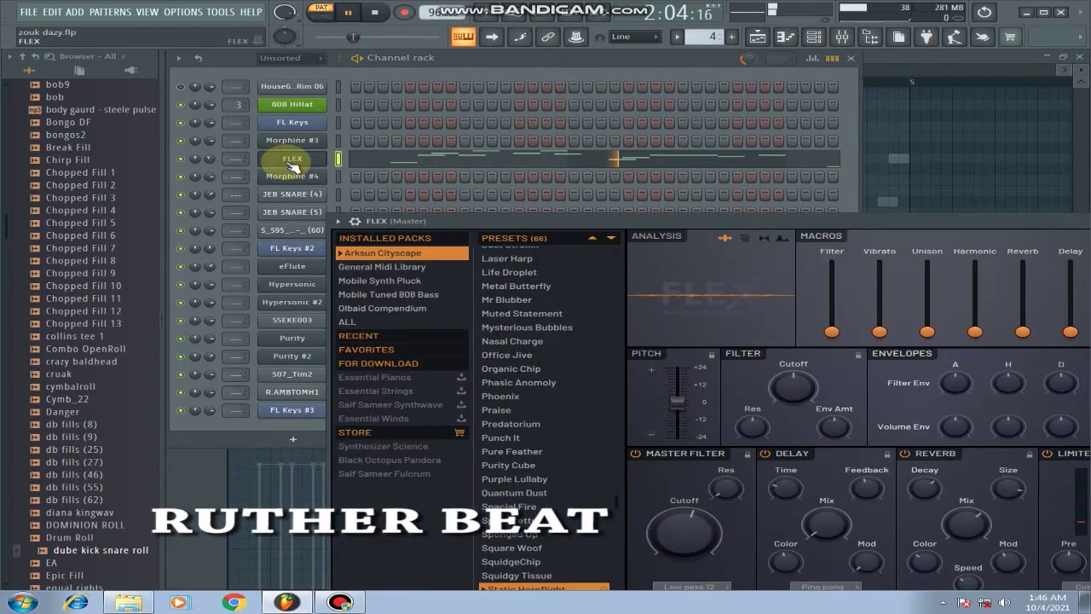
left_click(291, 160)
left_click(381, 165)
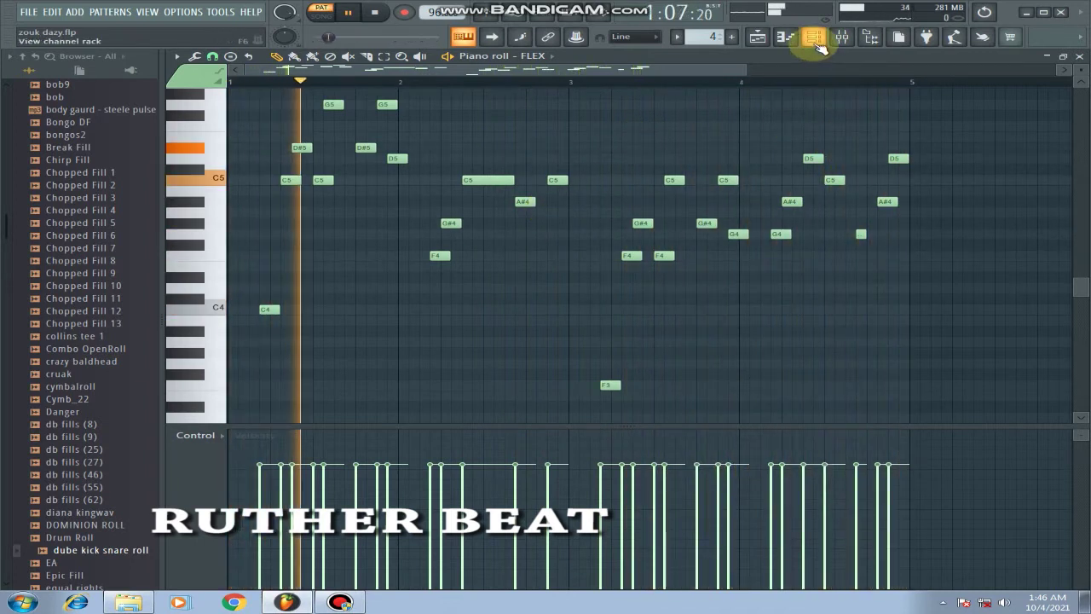
- Switch to pattern 5 and view the FL Keys #2 channel's notes in the piano roll
scroll(708, 37, "up", 1)
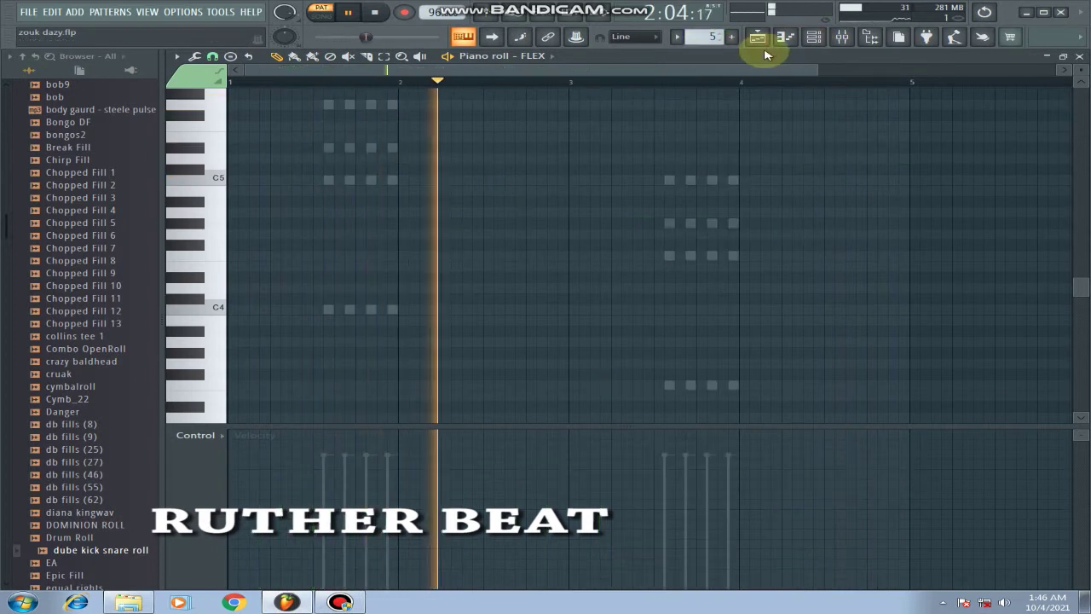
left_click(815, 40)
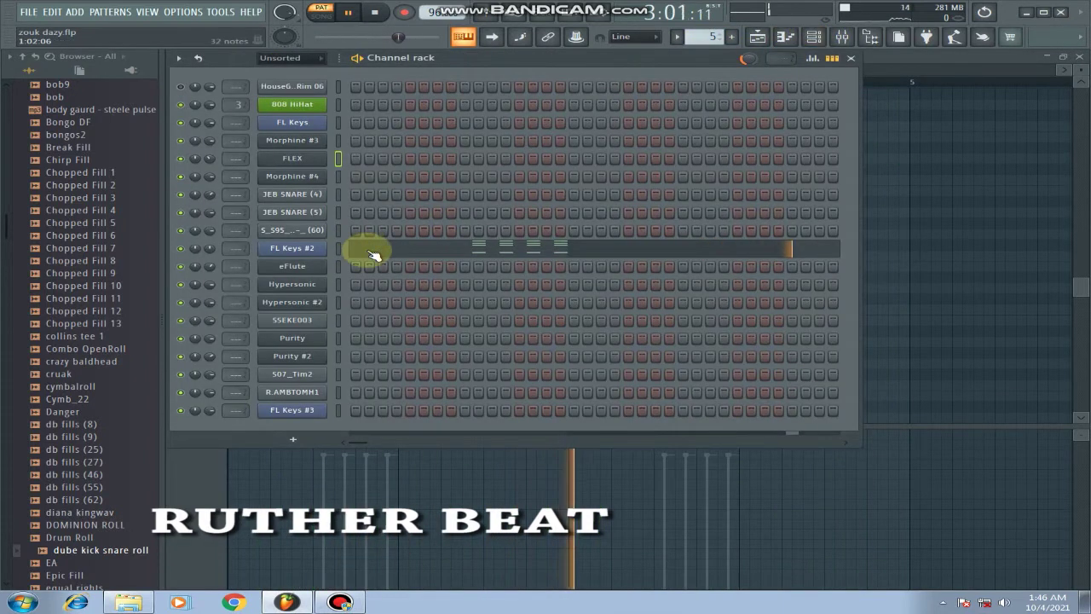
left_click(370, 252)
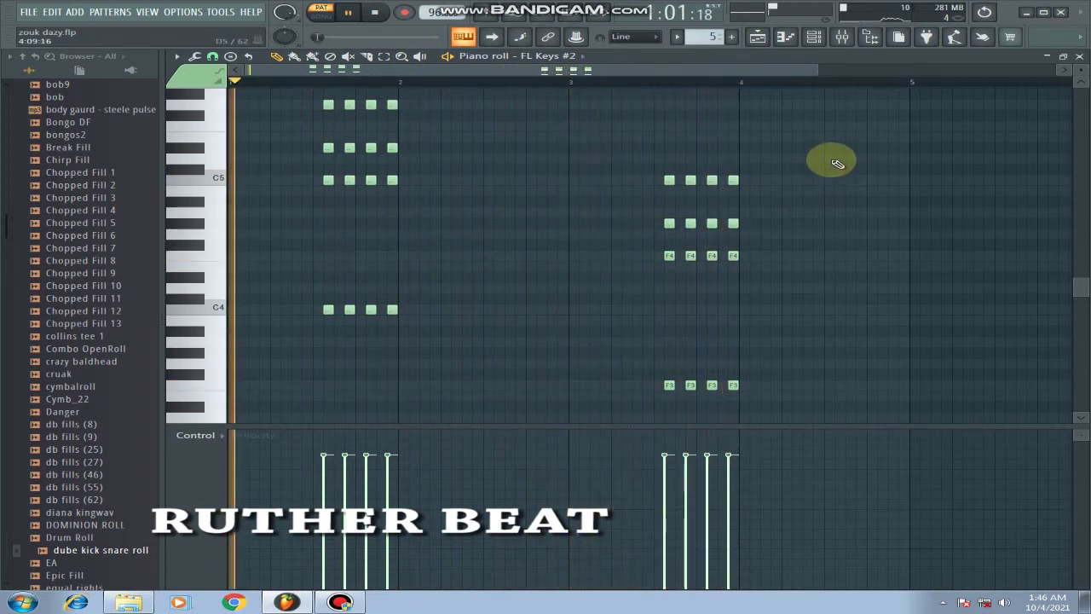
- Switch to pattern 6, view the eFlute channel's notes in the piano roll and check its instrument settings
left_click(817, 40)
key("Down")
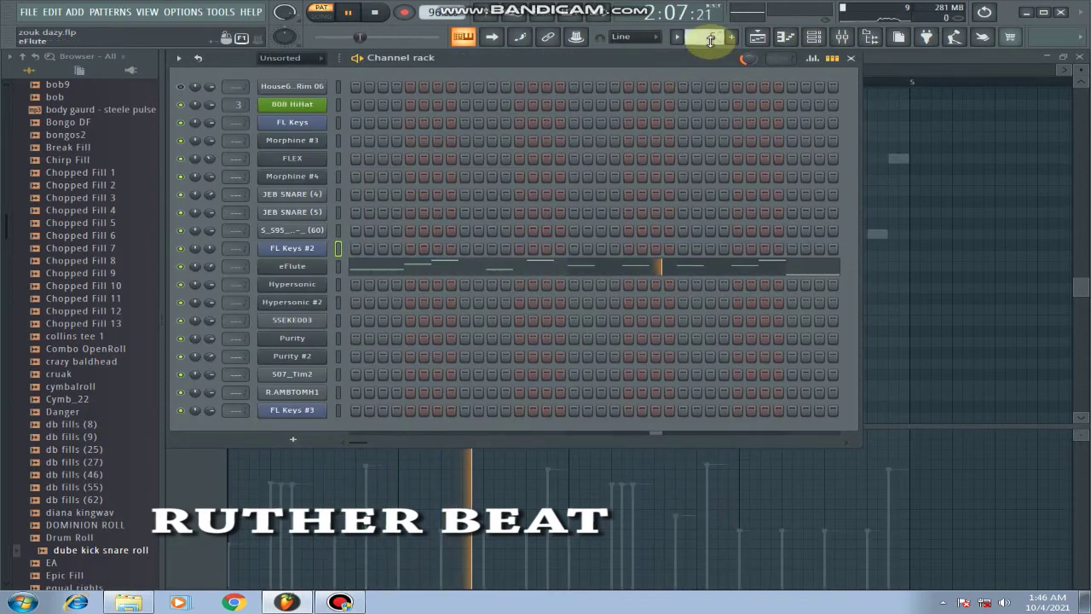
left_click(378, 267)
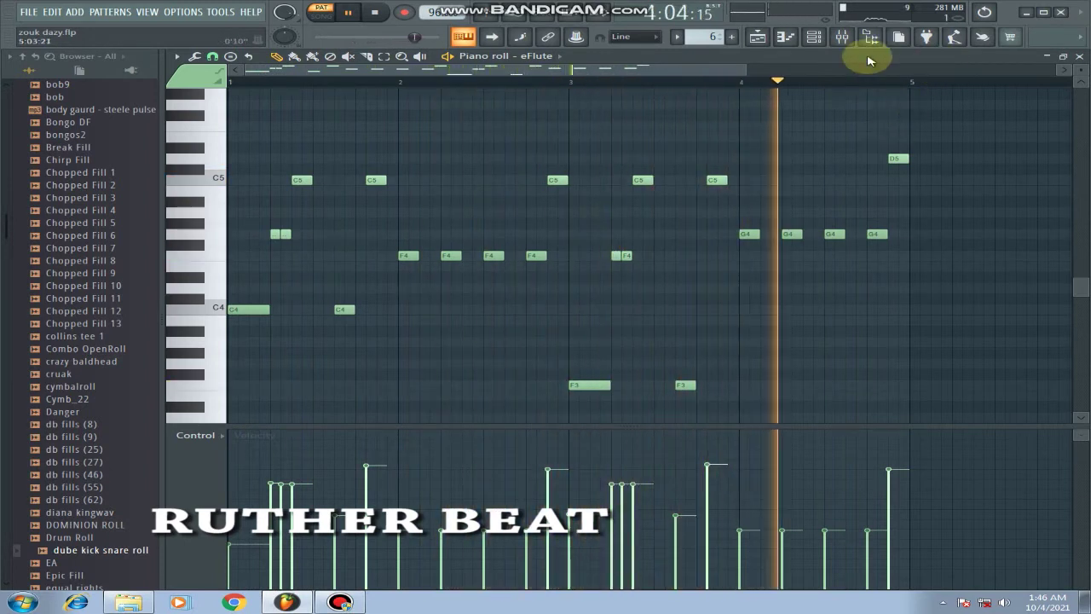
left_click(809, 48)
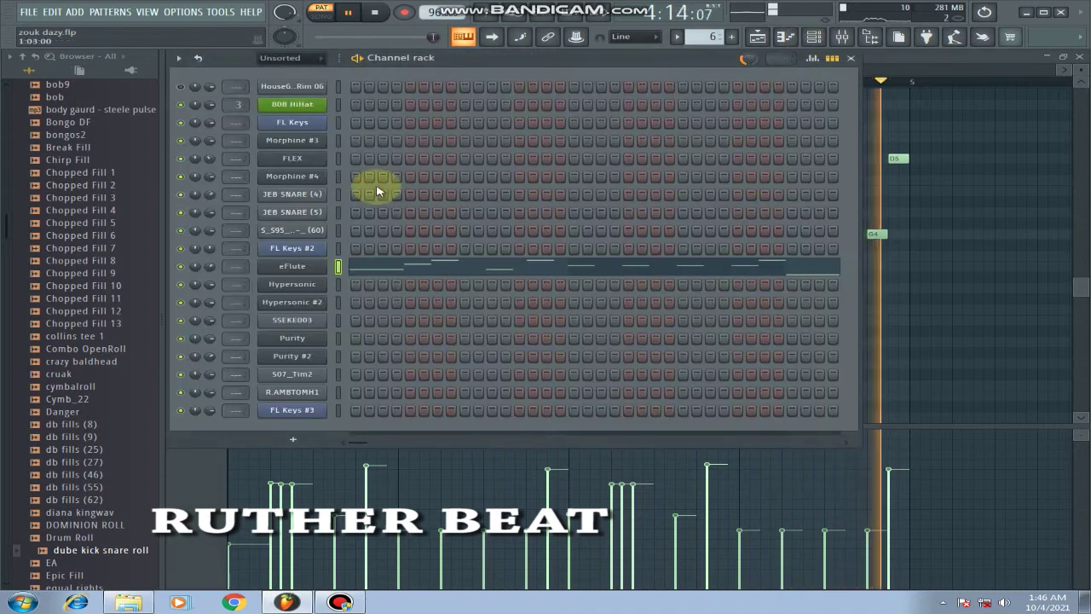
left_click(271, 269)
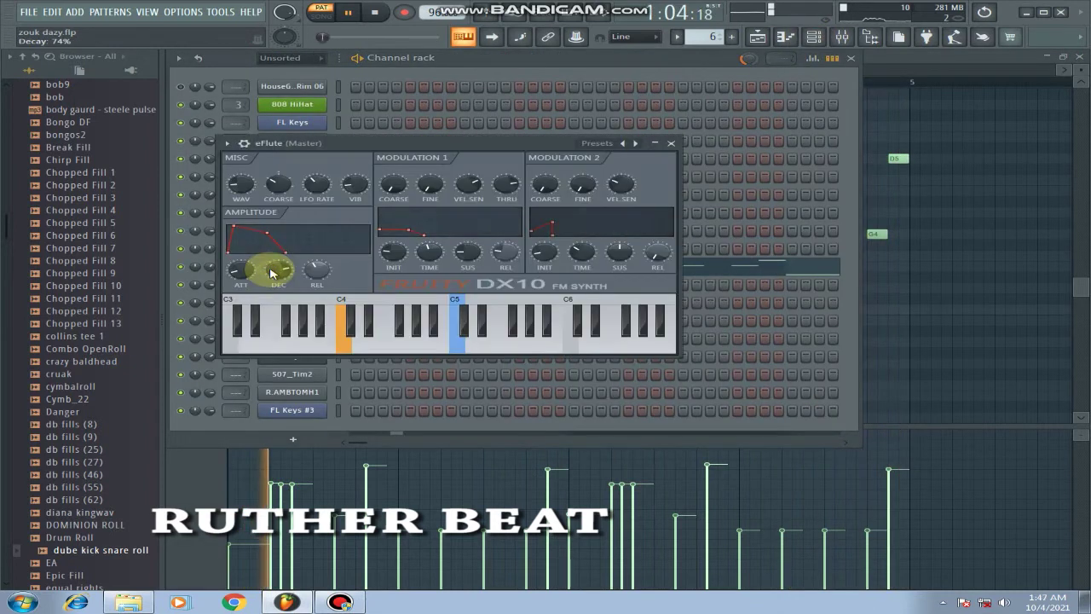
left_click(671, 143)
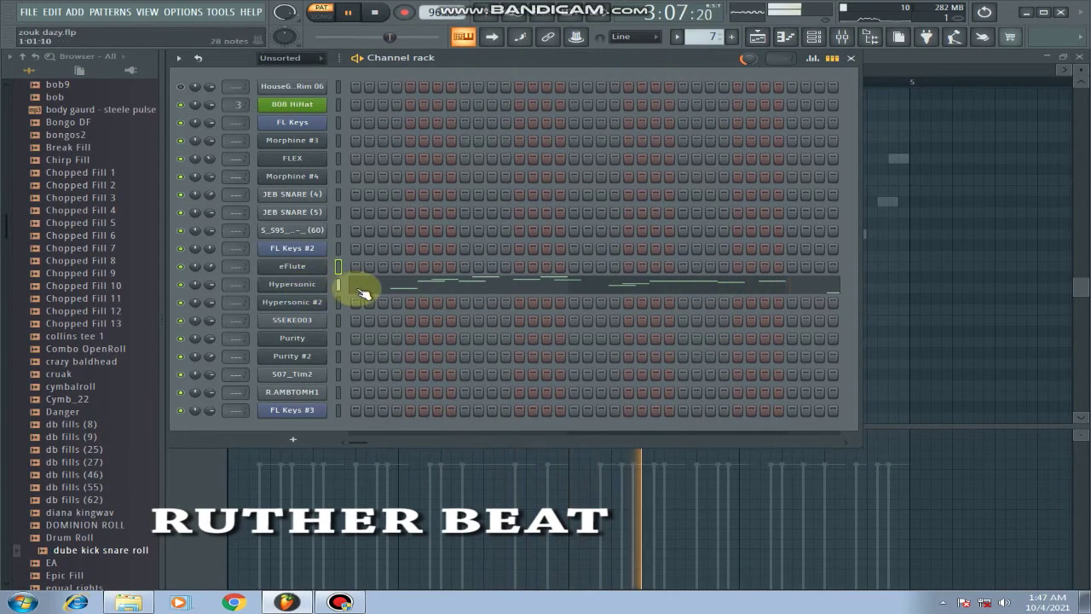
- View the Hypersonic channel's melody for pattern 7 in the piano roll and return to the channel rack
left_click(366, 292)
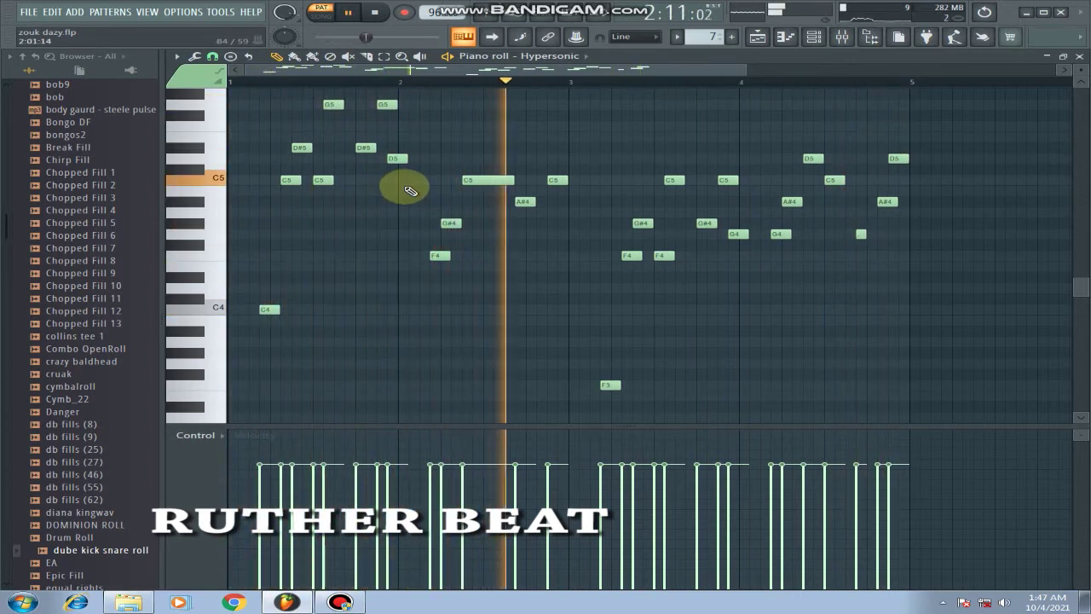
scroll(631, 293, "up", 1)
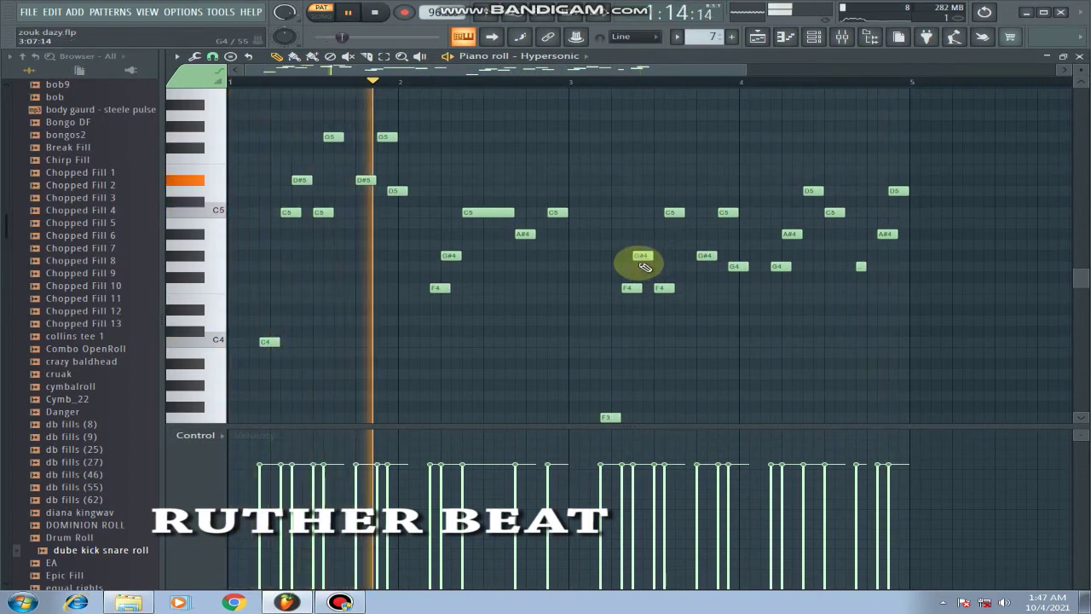
left_click(814, 36)
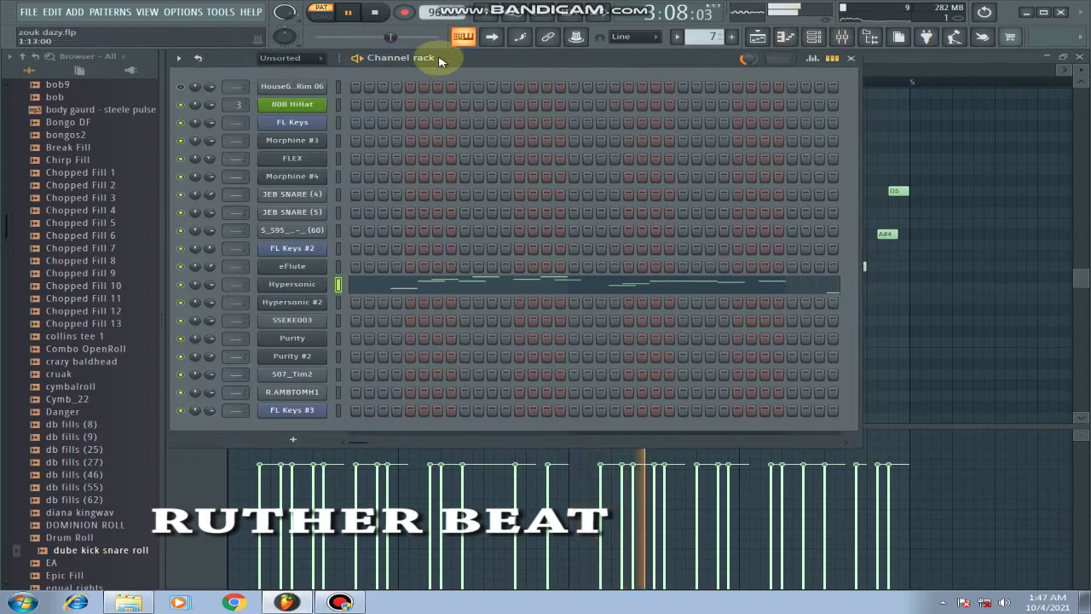
- Switch to pattern 8, view the Hypersonic #2 channel's notes in the piano roll and open its instrument
scroll(699, 35, "up", 1)
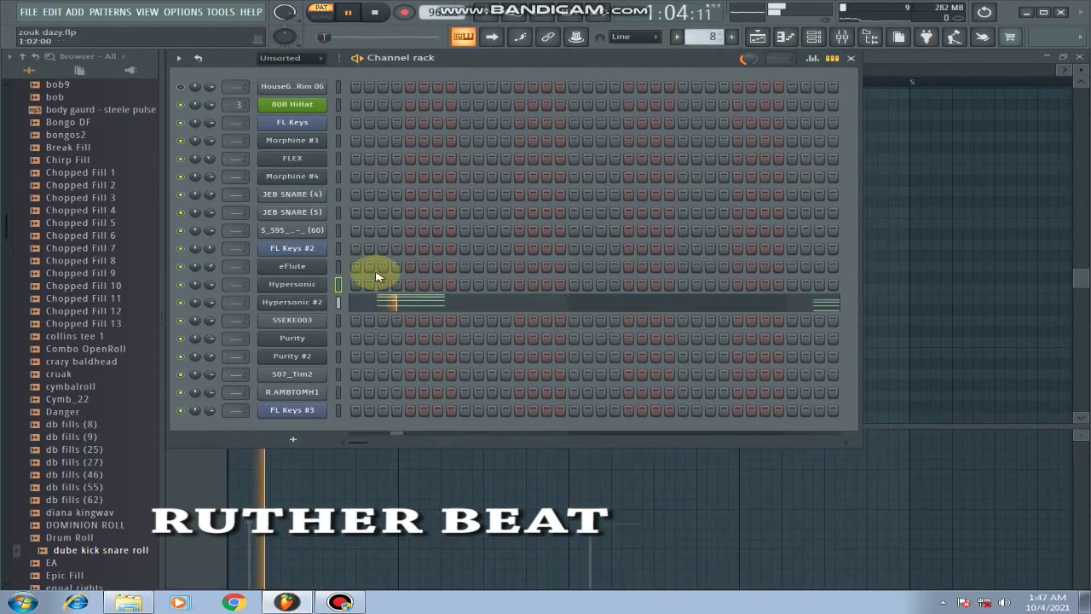
left_click(472, 305)
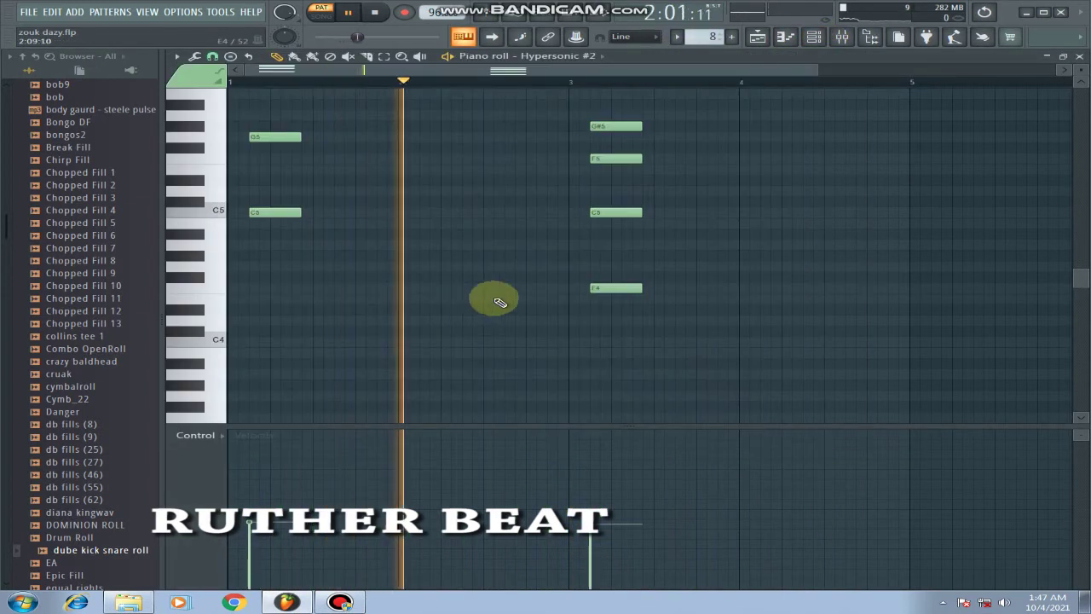
scroll(515, 326, "down", 1)
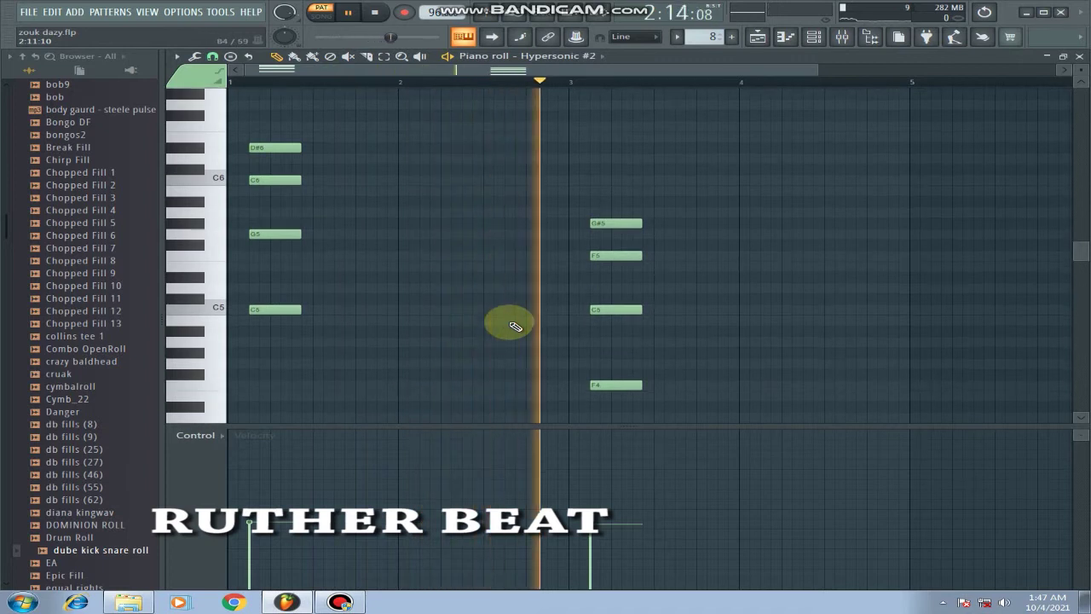
left_click(814, 37)
left_click(308, 304)
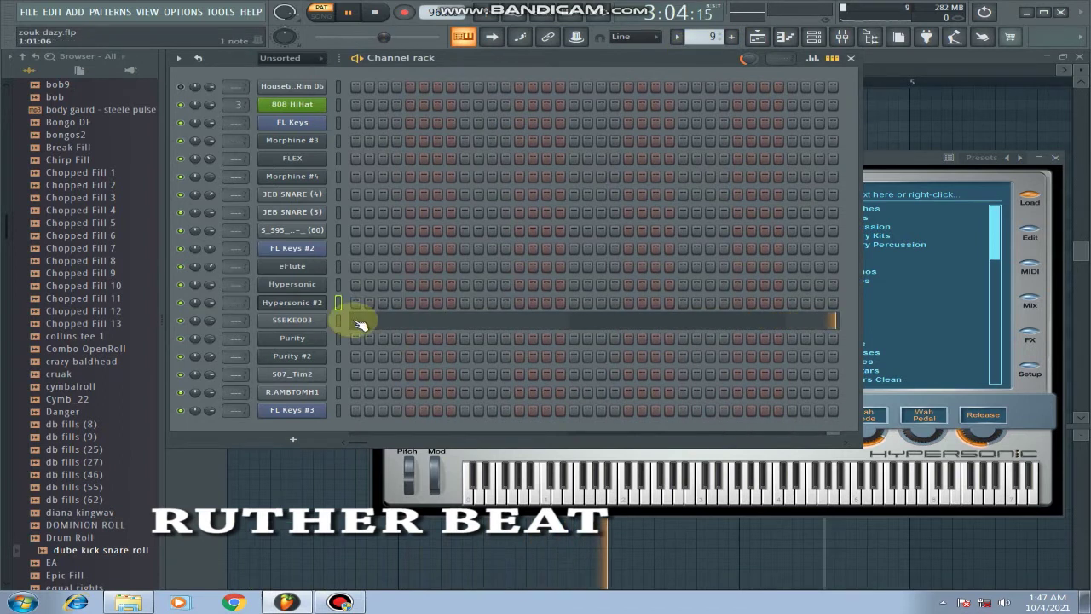
- View the SSEKE003 channel's notes for pattern 9 in the piano roll and switch to pattern 10 in the channel rack
left_click(375, 324)
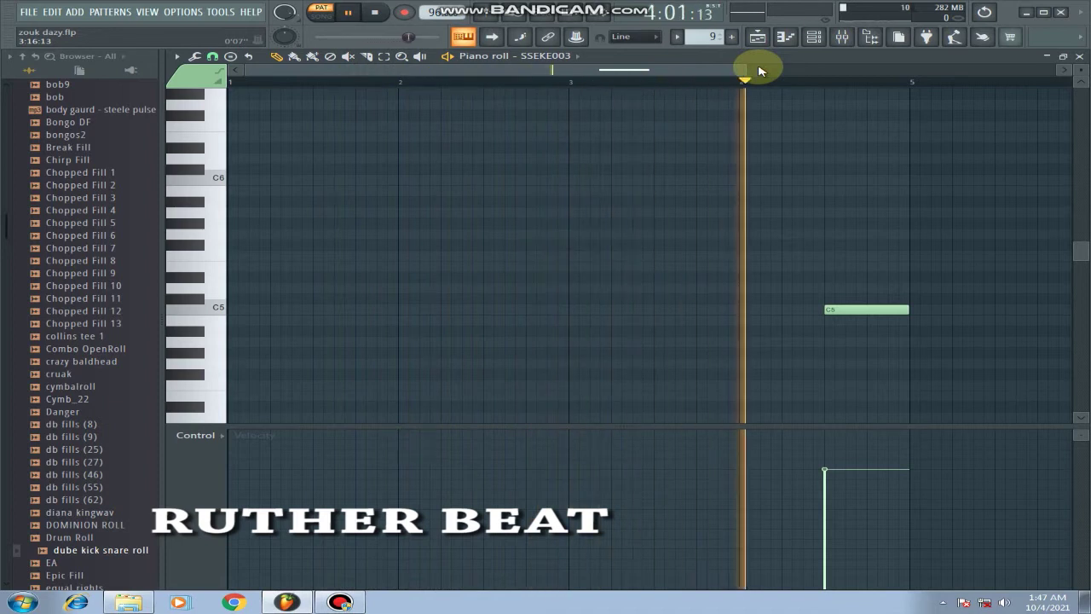
left_click(813, 38)
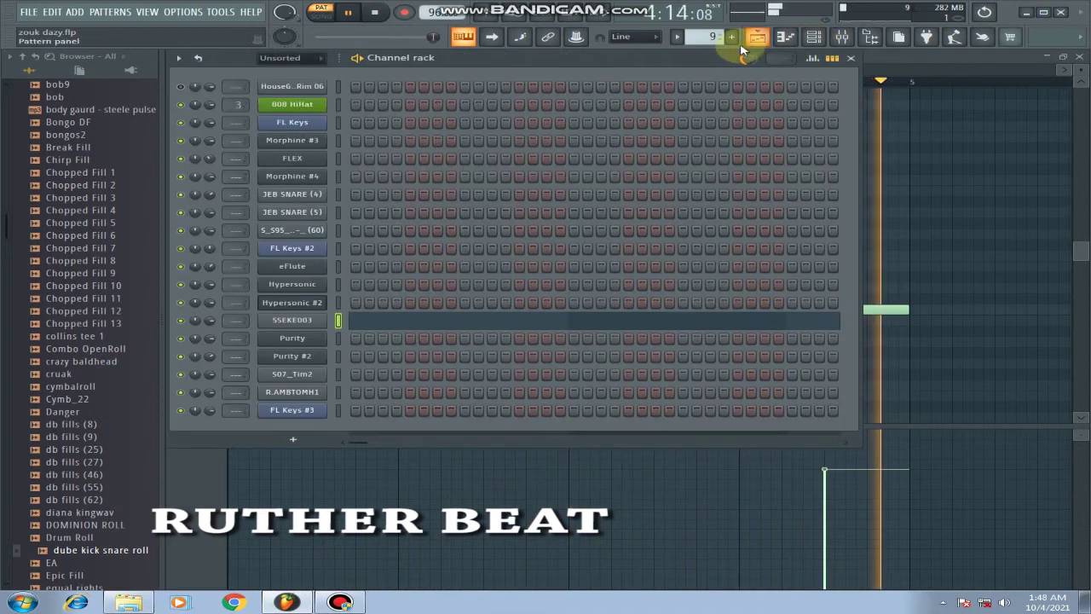
scroll(713, 37, "up", 1)
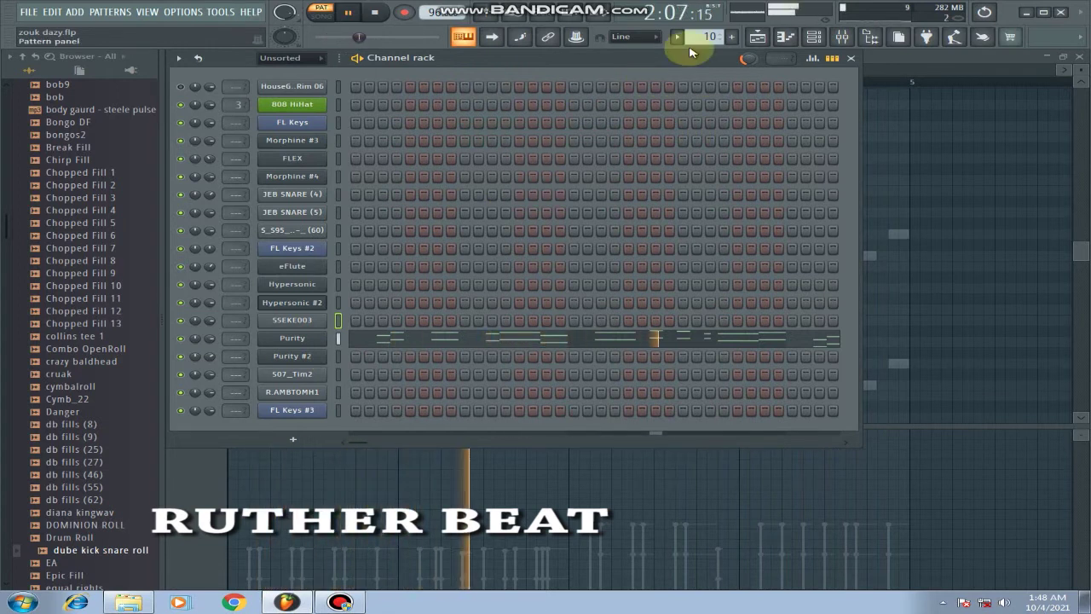
- Switch to pattern 11, view the JEB SNARE (4) channel's notes in the piano roll and return to the channel rack
scroll(710, 39, "down", 1)
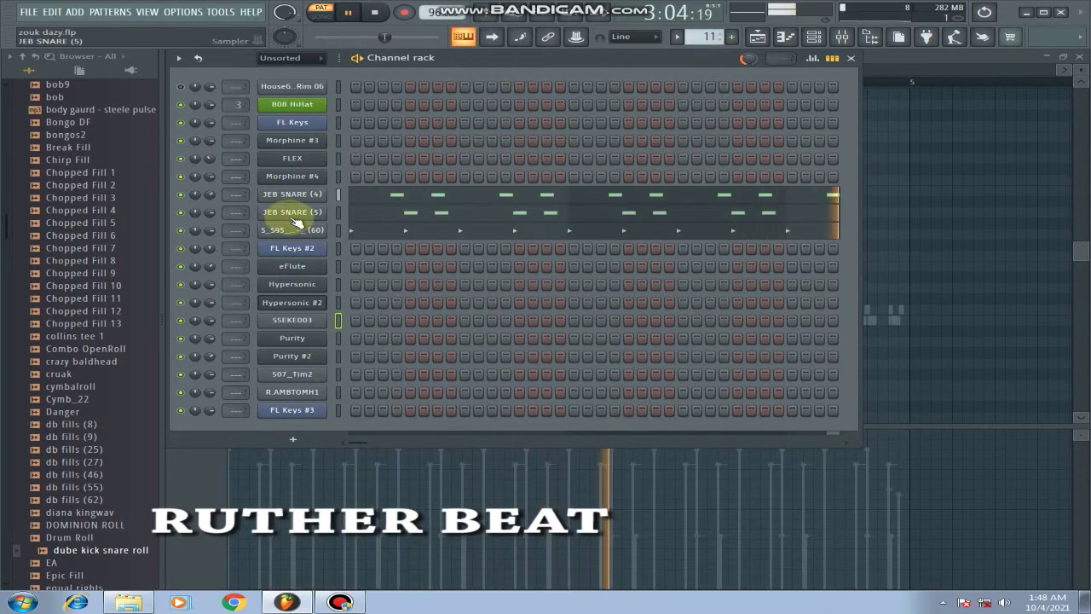
left_click(362, 197)
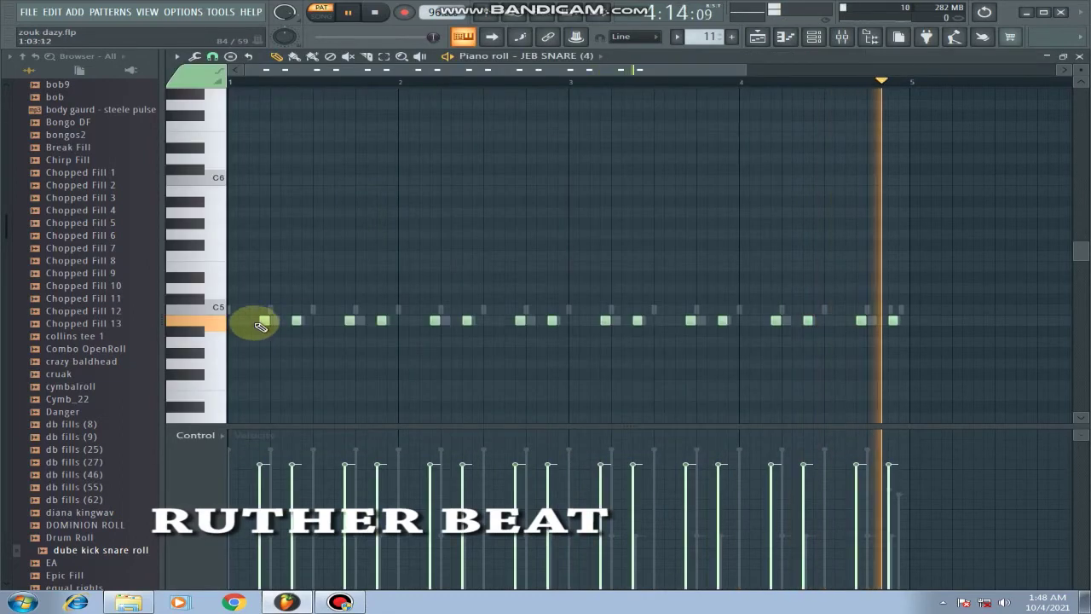
left_click(819, 40)
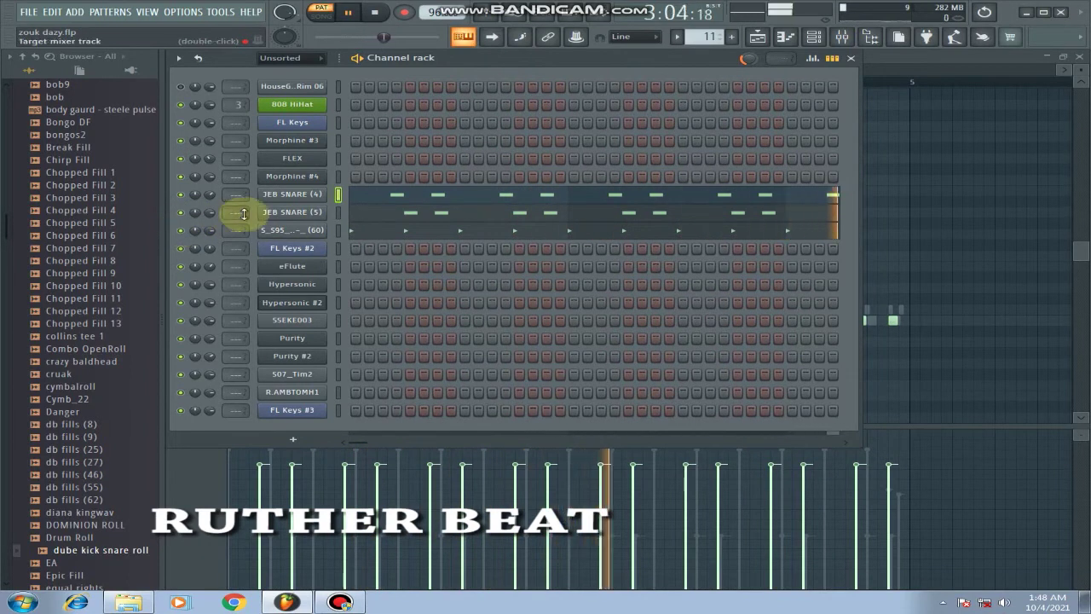
- Switch to pattern 13, view the Purity #2 channel's notes in the piano roll and return to the channel rack
scroll(701, 37, "up", 1)
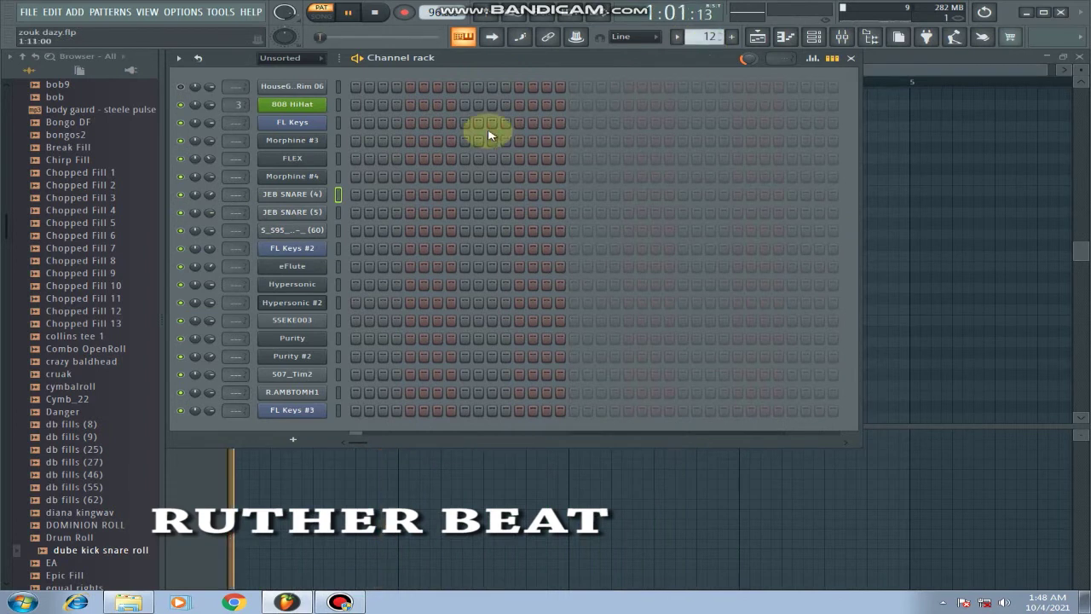
scroll(709, 37, "up", 1)
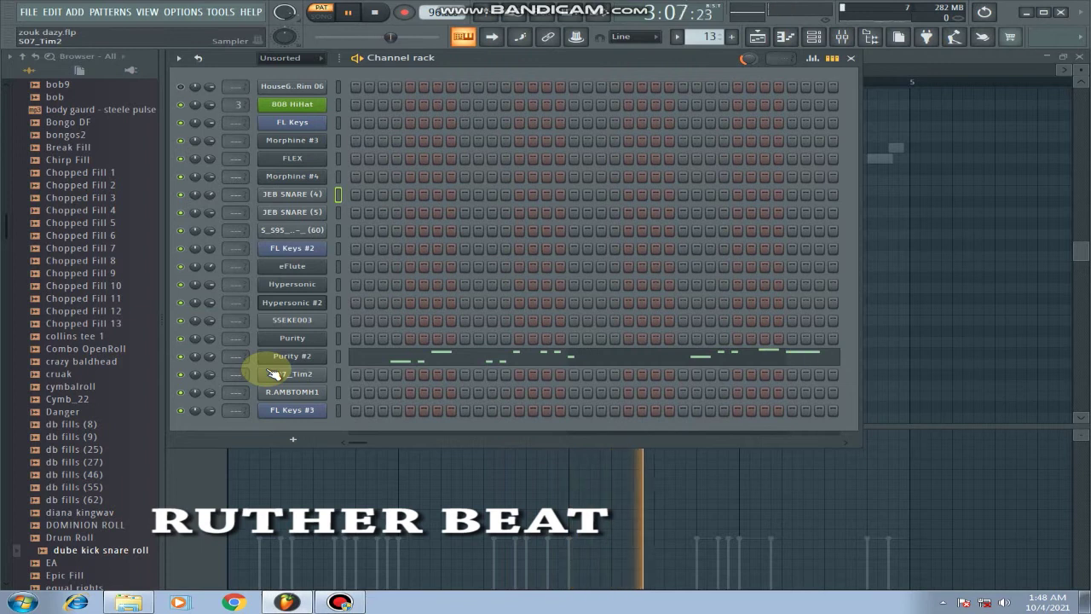
left_click(485, 361)
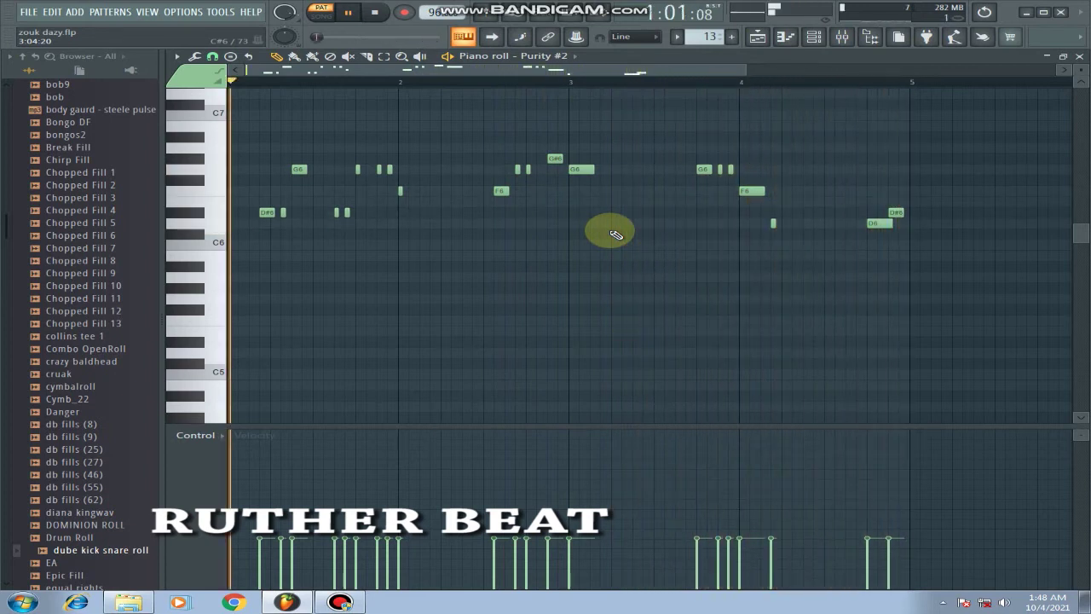
left_click(814, 36)
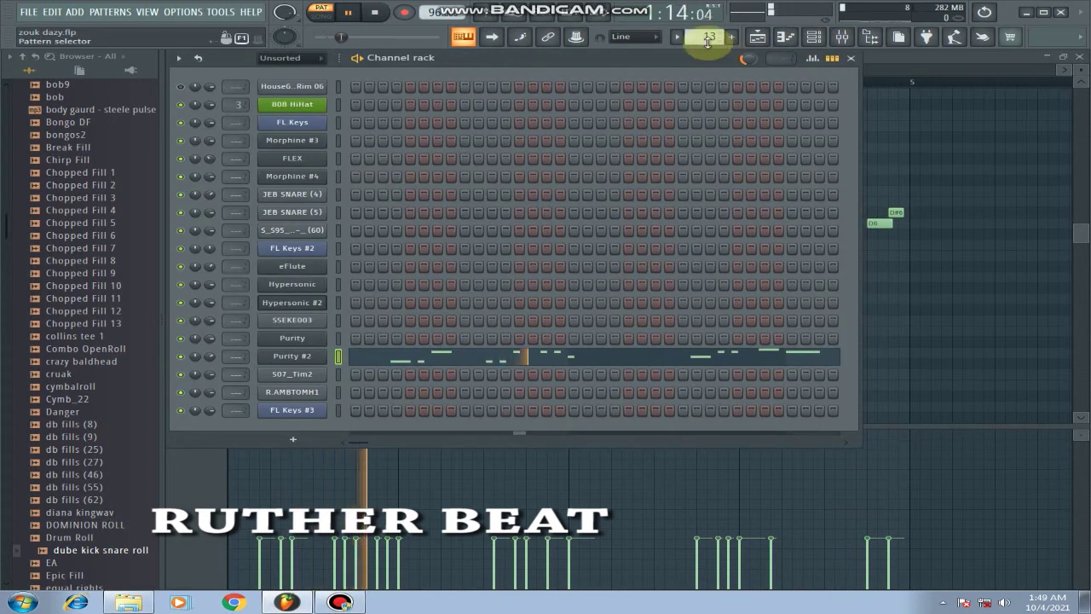
- Switch to pattern 15, open the Purity #2 channel's notes and show its instrument
scroll(708, 40, "up", 1)
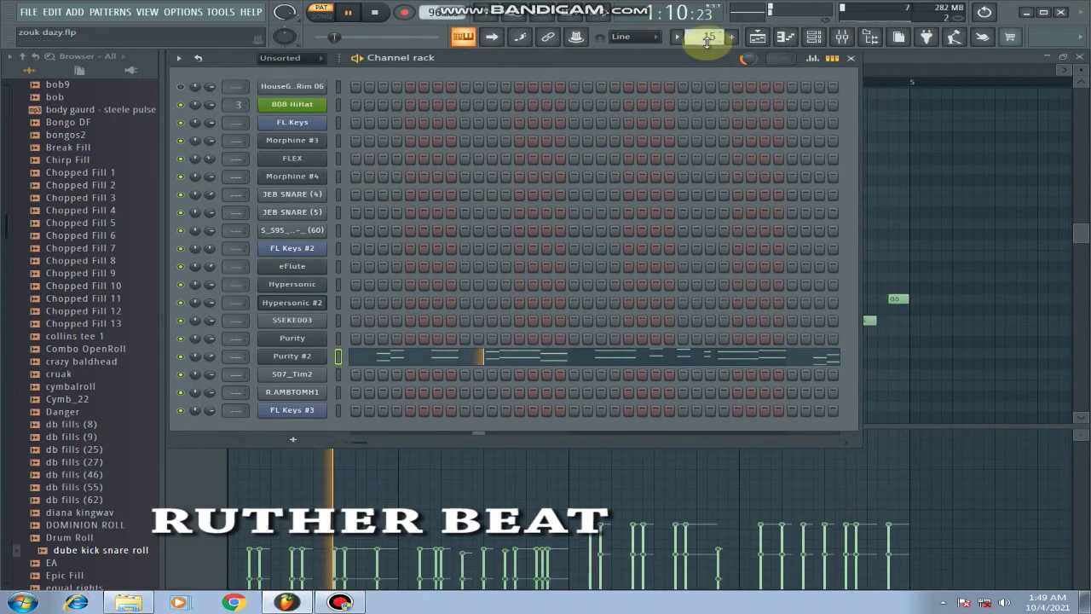
left_click(429, 362)
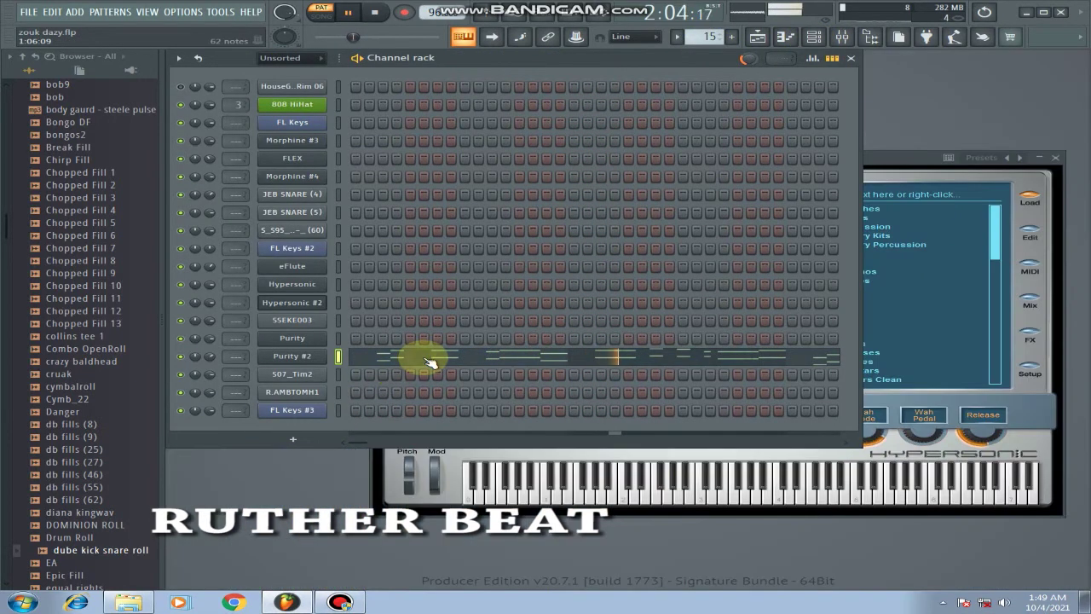
left_click(298, 359)
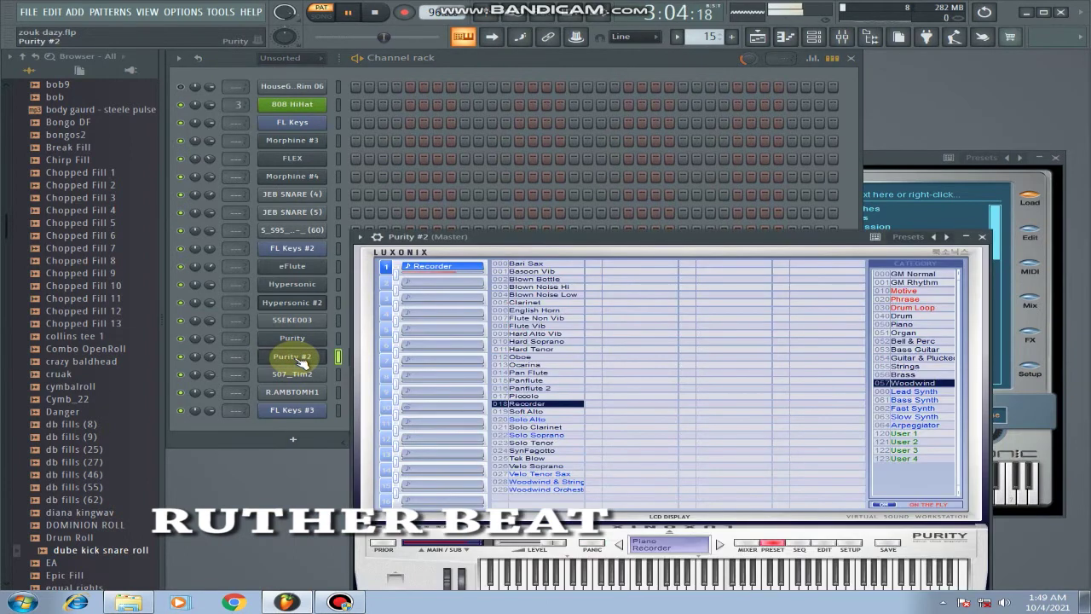
- View the Purity #2 channel's notes for pattern 15 in the piano roll and return to the channel rack
left_click(298, 359)
left_click(365, 357)
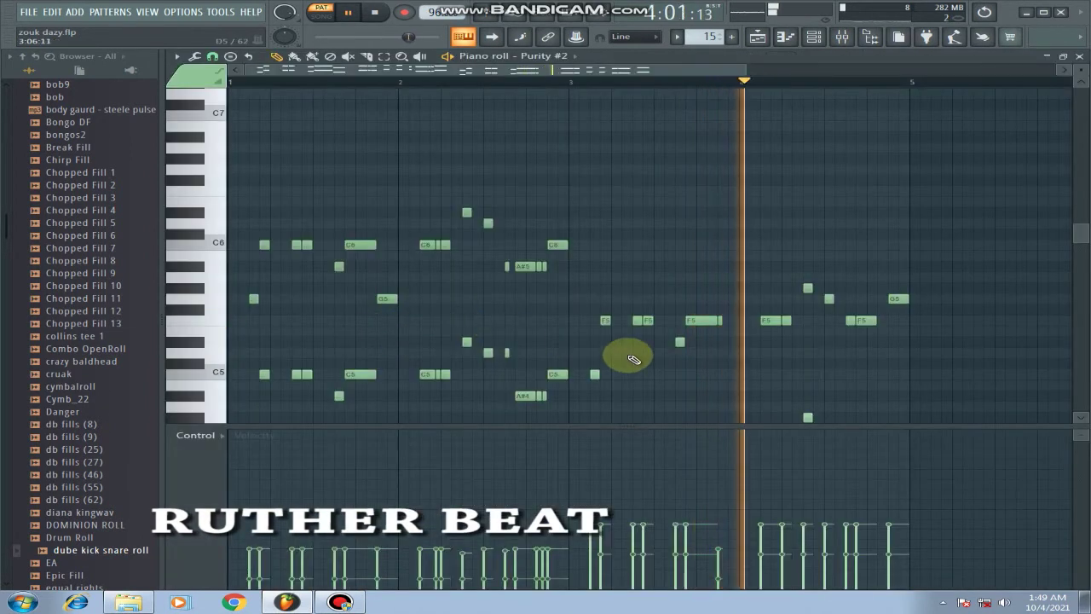
scroll(633, 359, "down", 5)
scroll(631, 359, "up", 1)
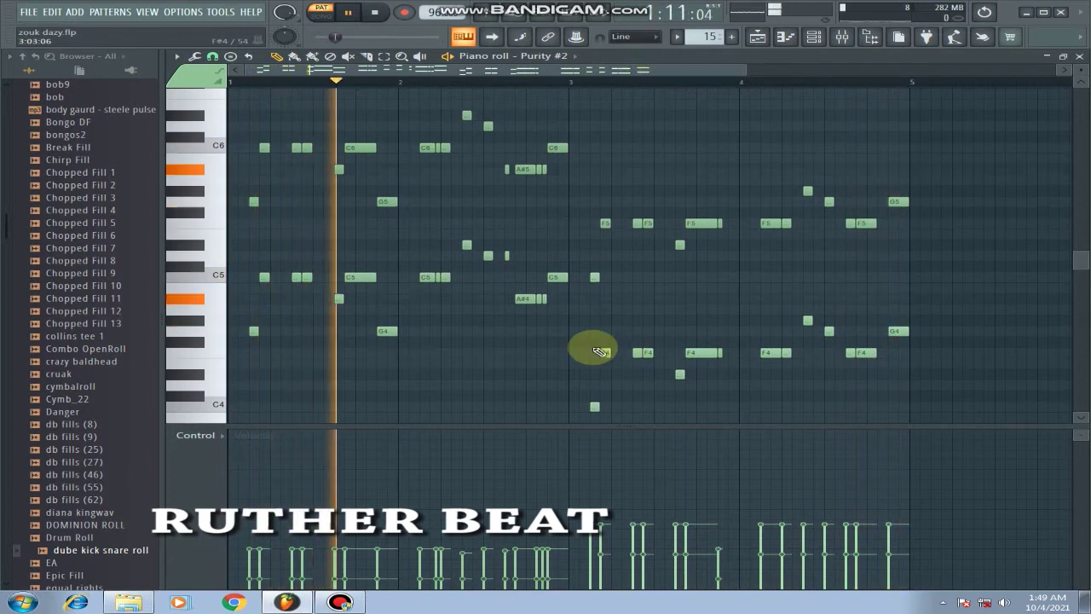
left_click(818, 38)
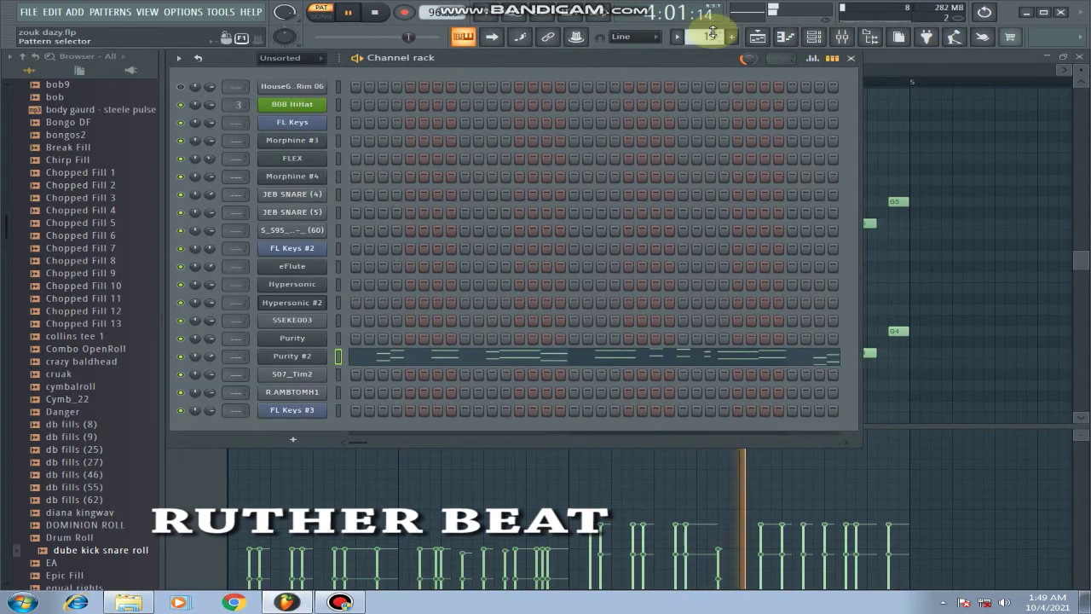
- Switch to pattern 17, show the S07_Tim2 channel's sampler settings and view its notes in the piano roll
scroll(706, 36, "up", 1)
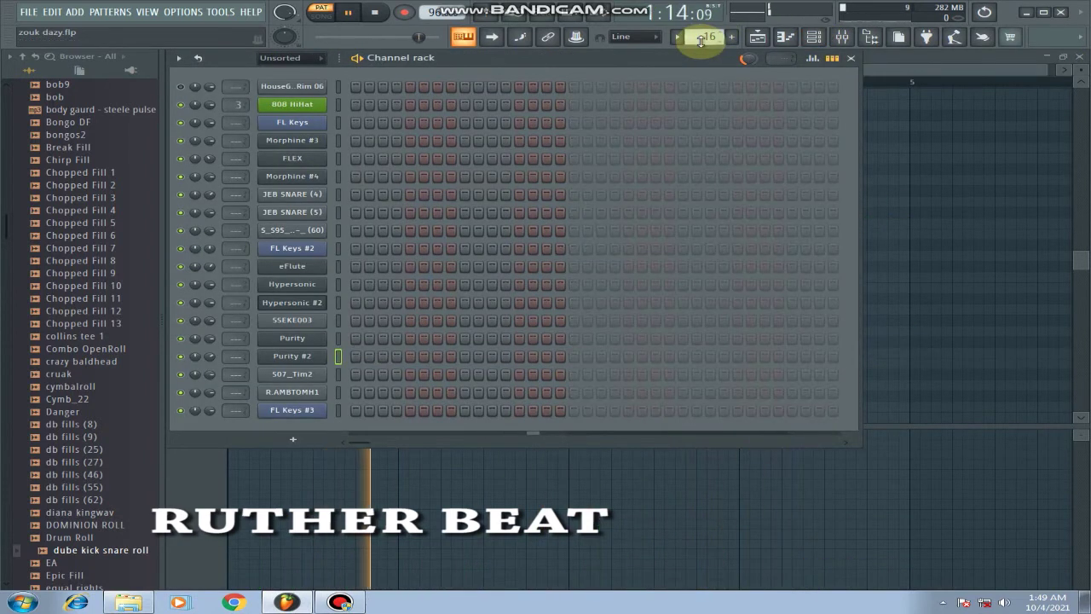
scroll(701, 40, "up", 1)
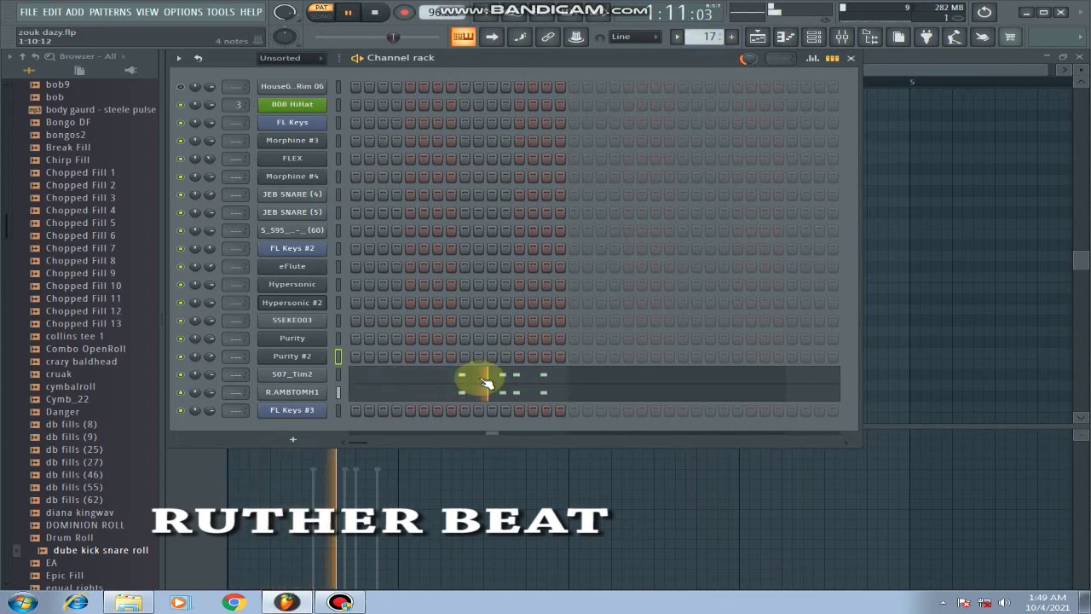
left_click(309, 376)
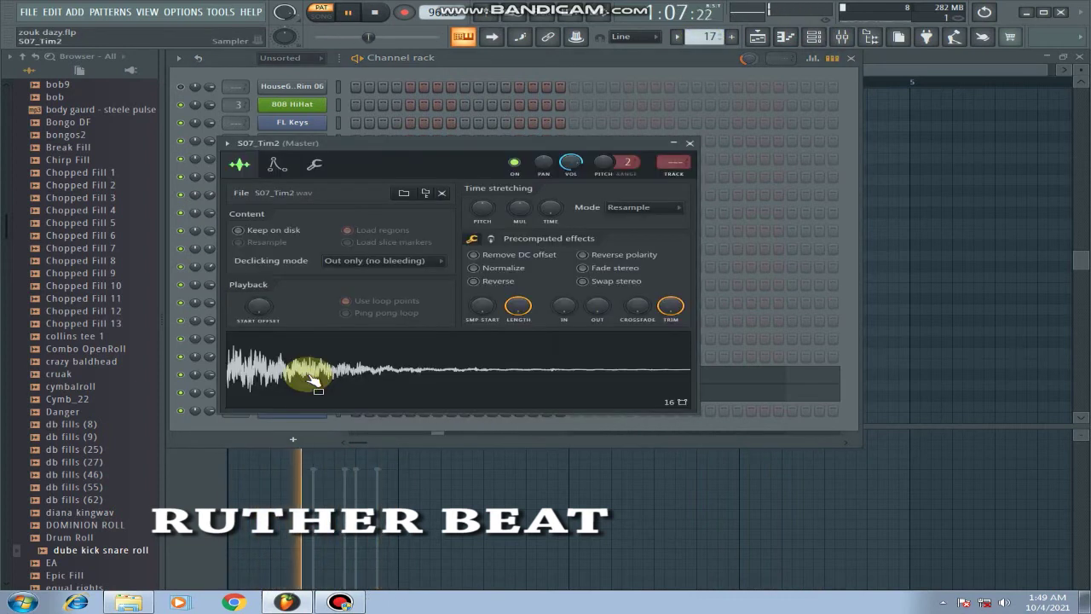
left_click(690, 143)
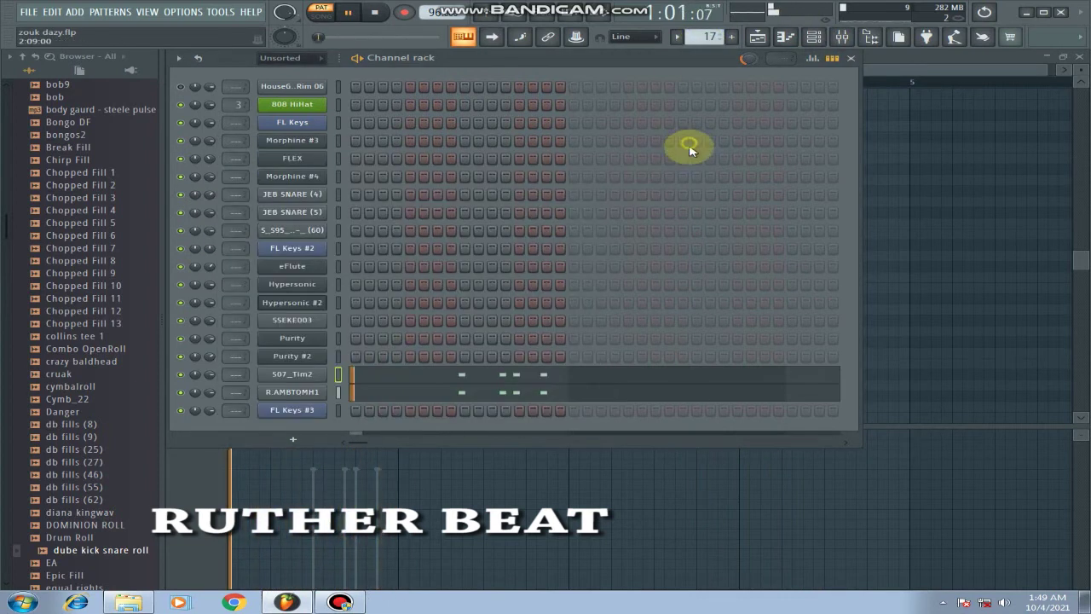
left_click(397, 385)
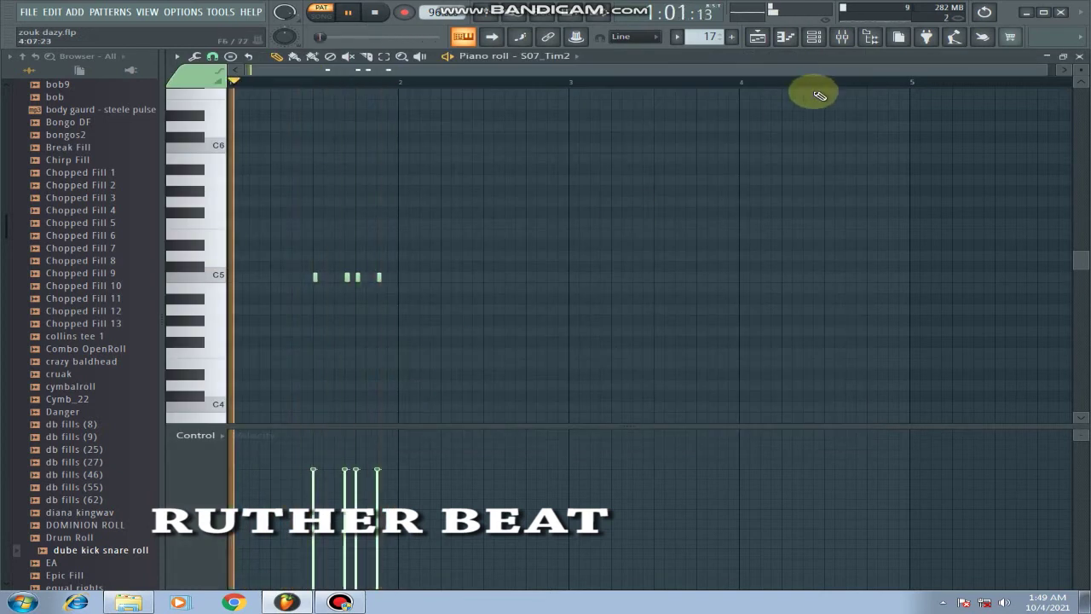
- Switch to pattern 19 and view the FL Keys #3 channel's notes in the piano roll
scroll(712, 36, "up", 1)
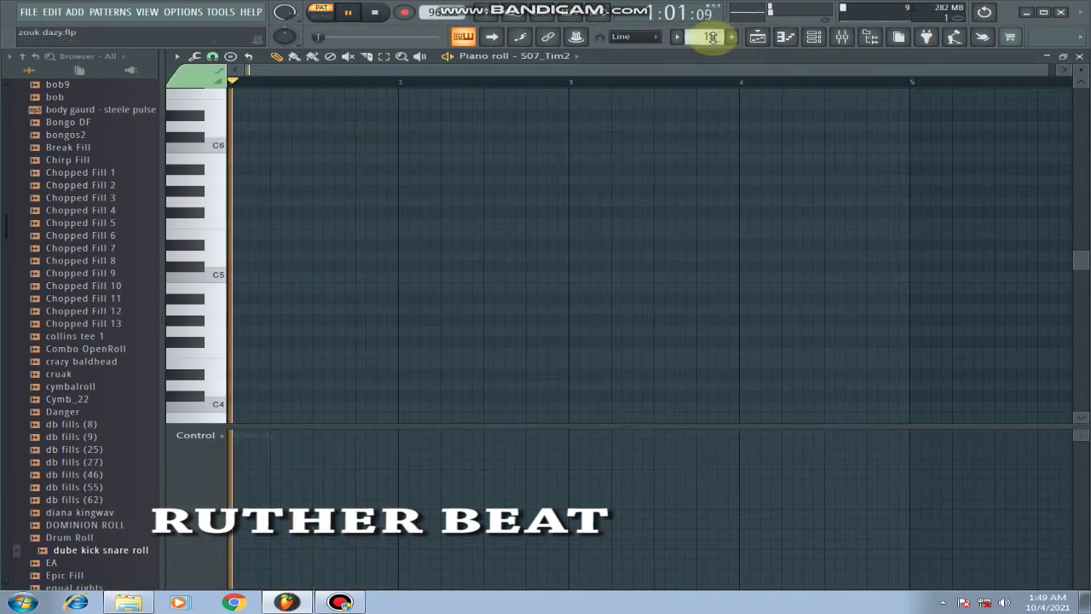
left_click(840, 39)
left_click(362, 413)
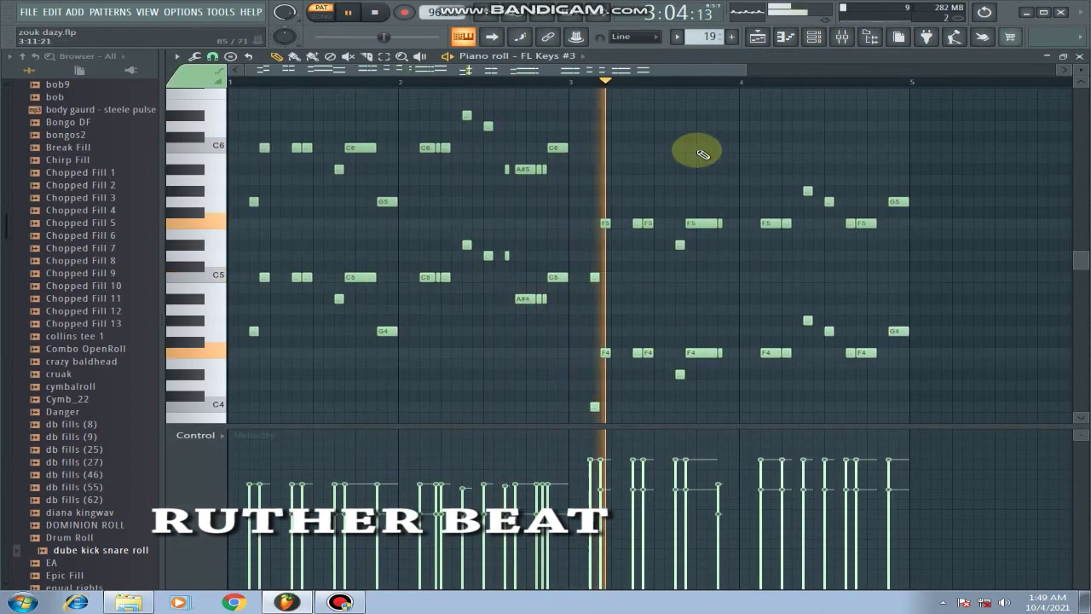
- Show the FL Keys #3 instrument with its list of wavetables, and close it without choosing another sound
left_click(839, 38)
left_click(315, 411)
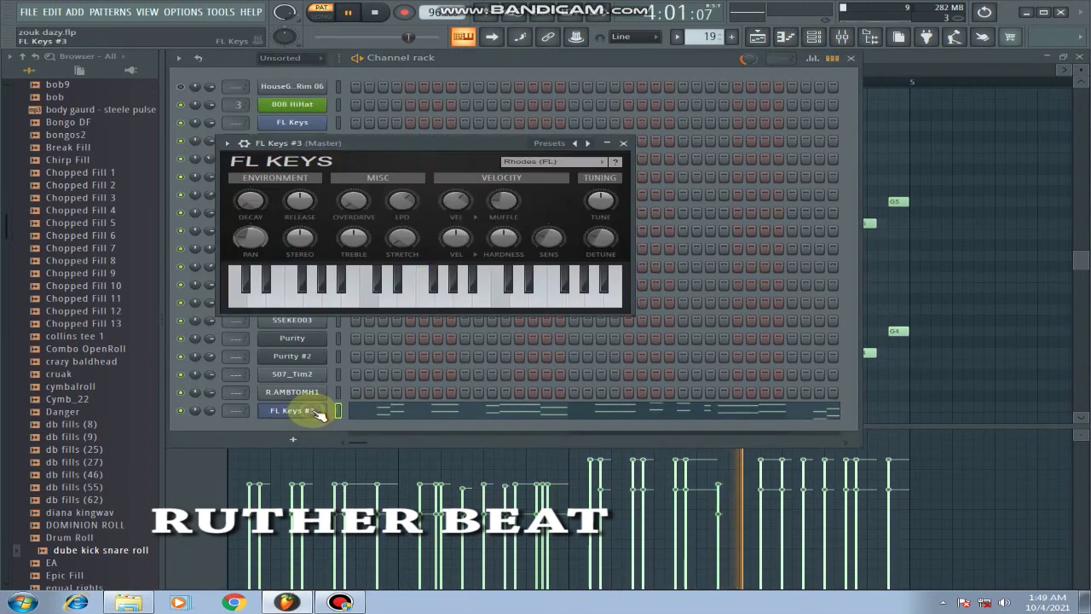
left_click(602, 161)
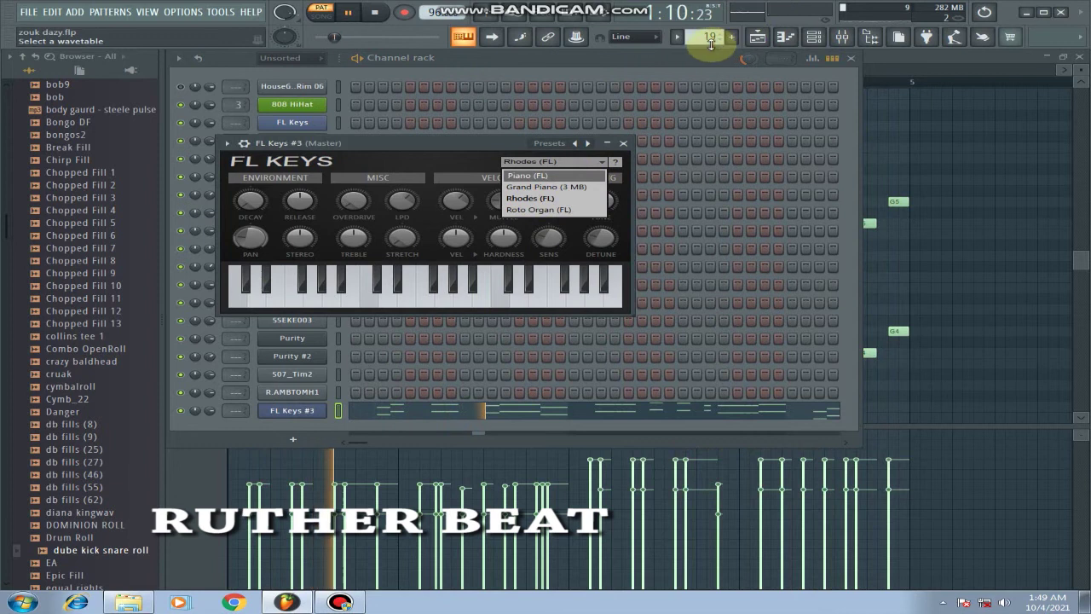
left_click(711, 42)
left_click(699, 77)
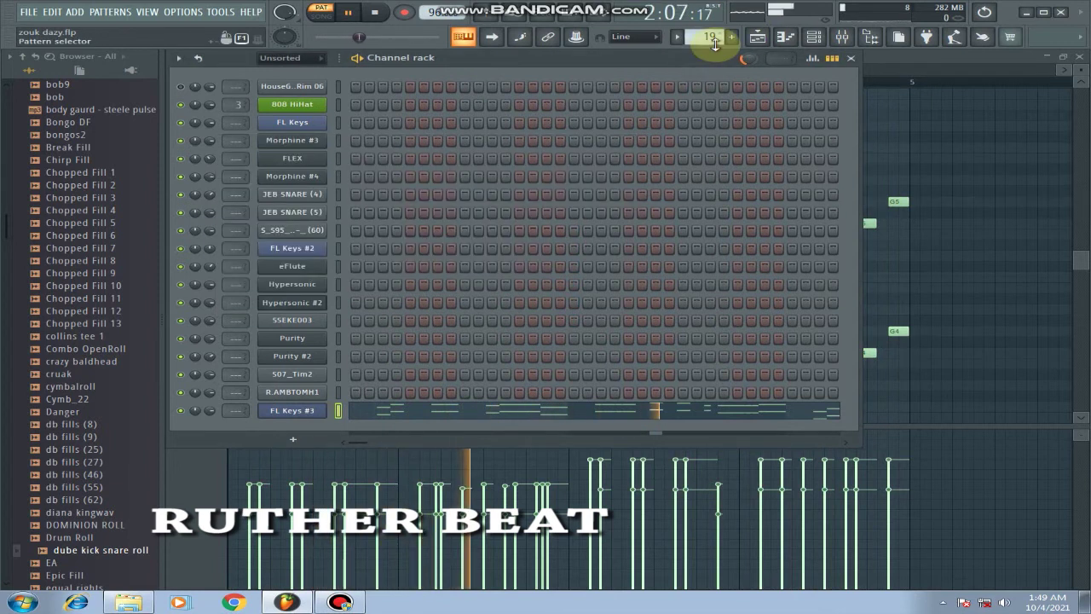
- Switch to pattern 21 and play the full arrangement from the playlist in song mode
scroll(714, 44, "up", 2)
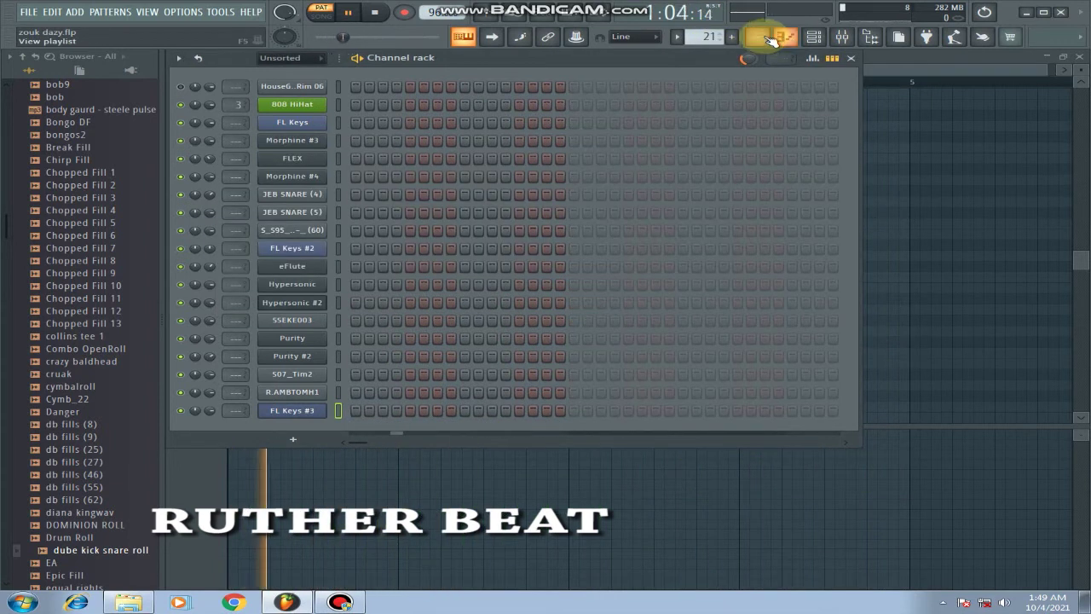
left_click(769, 40)
left_click(321, 16)
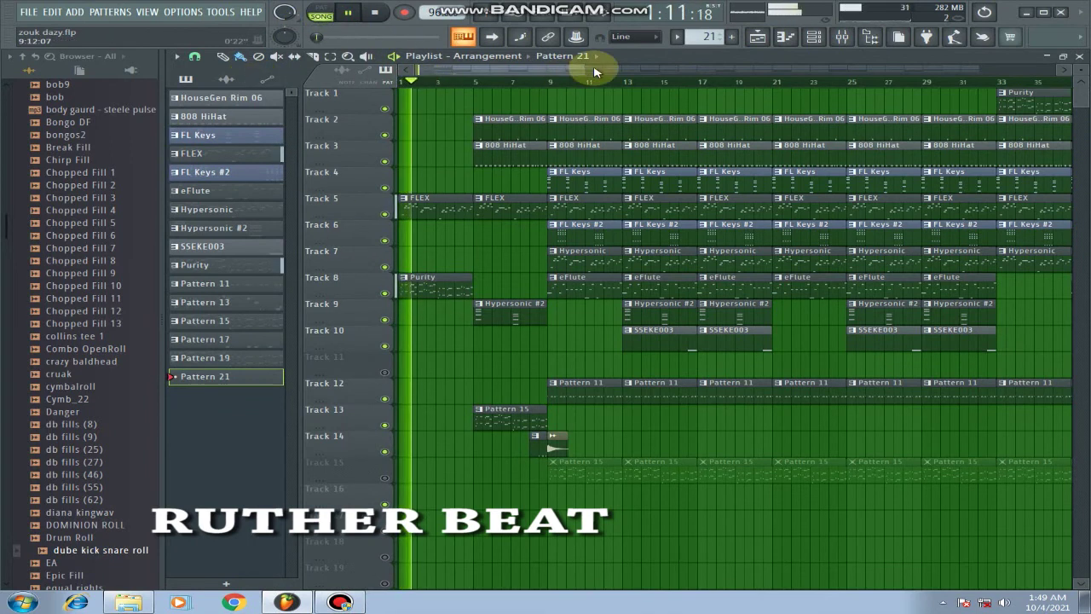
- Examine how the pattern clips are laid out across the playlist tracks, in overview and in closer detail
scroll(584, 68, "down", 3)
scroll(747, 105, "down", 2)
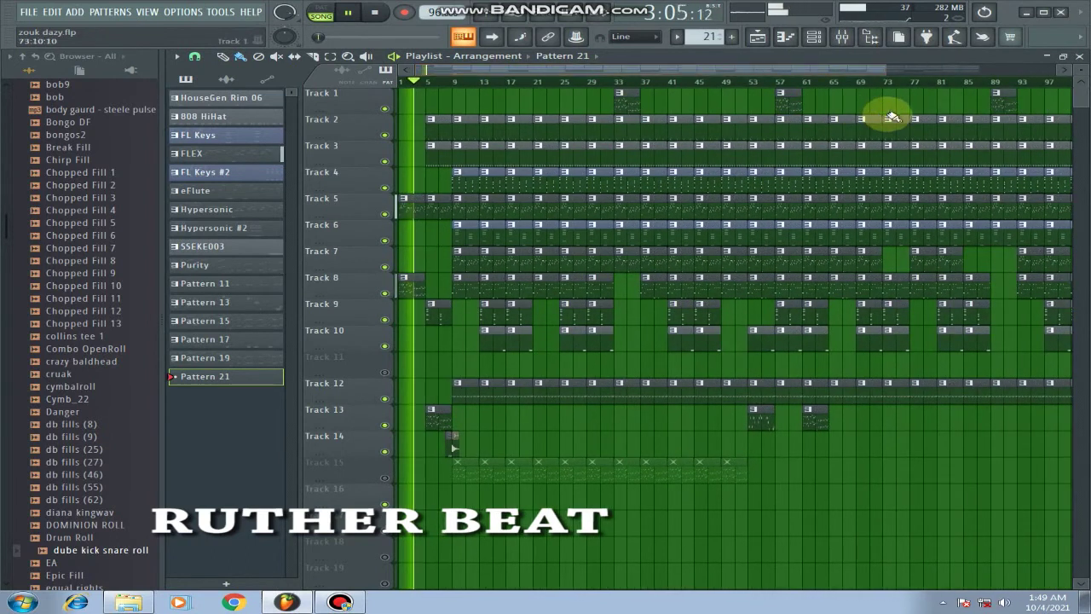
scroll(1081, 68, "down", 2)
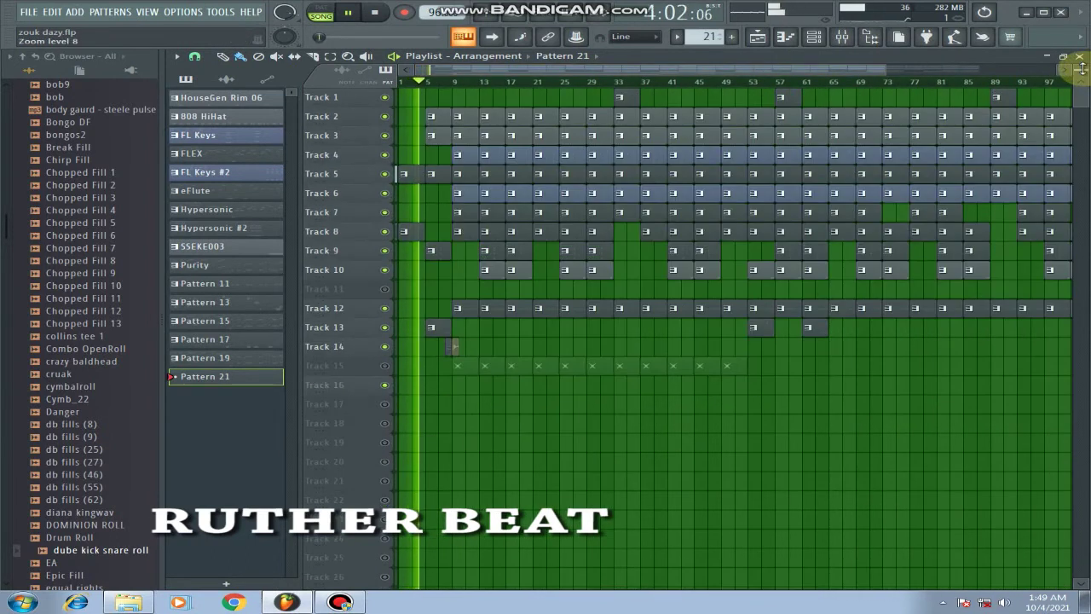
scroll(1081, 68, "up", 3)
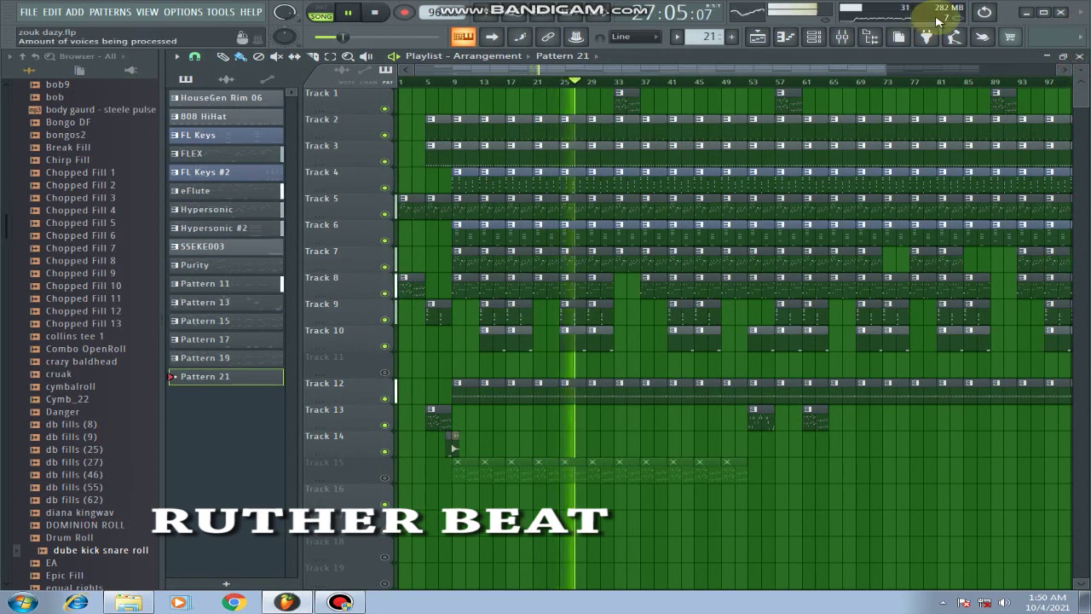
left_click_drag(883, 75, 750, 86)
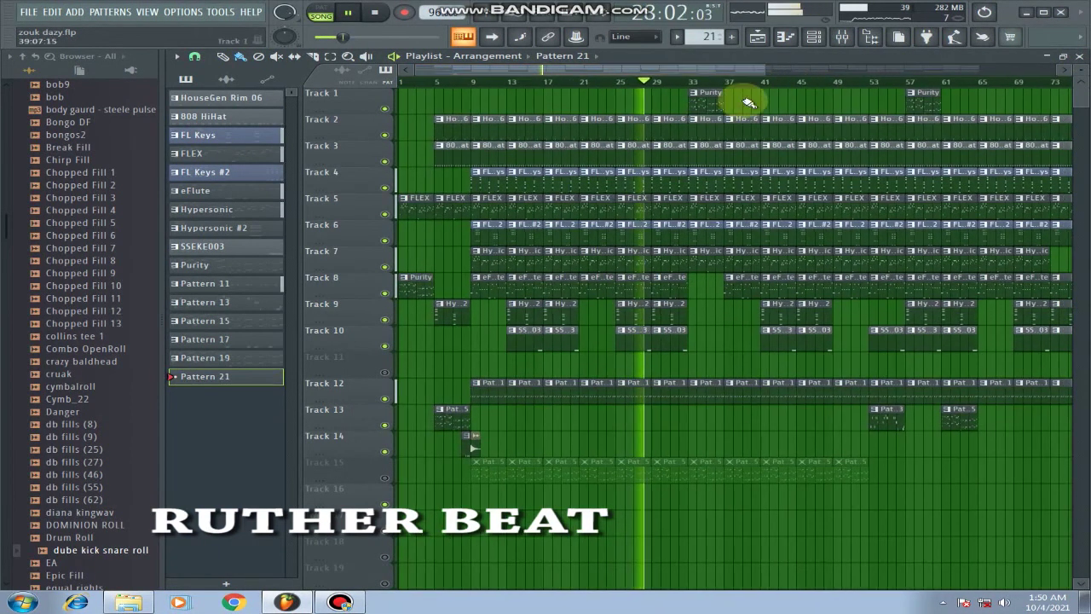